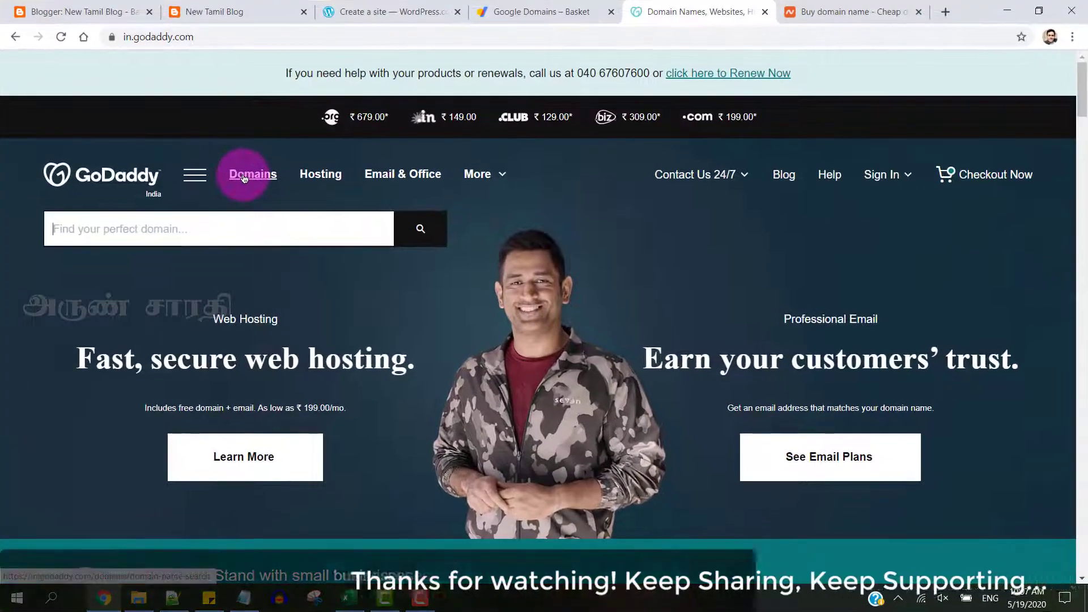
# Step: Search GoDaddy for the domain pbaruns.xyz
pyautogui.click(165, 227)
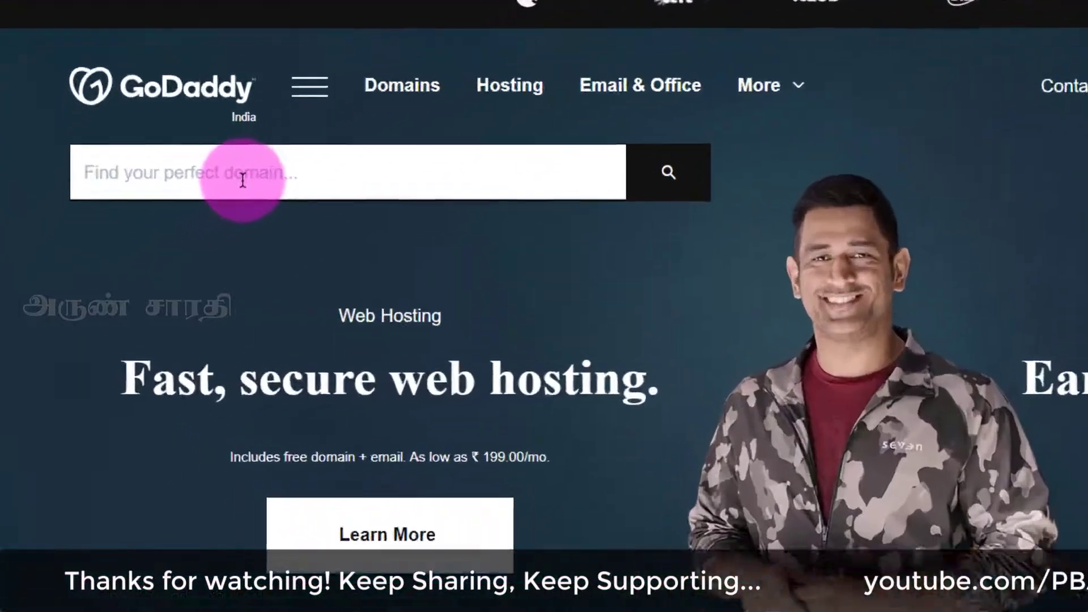
pyautogui.write('pbaru')
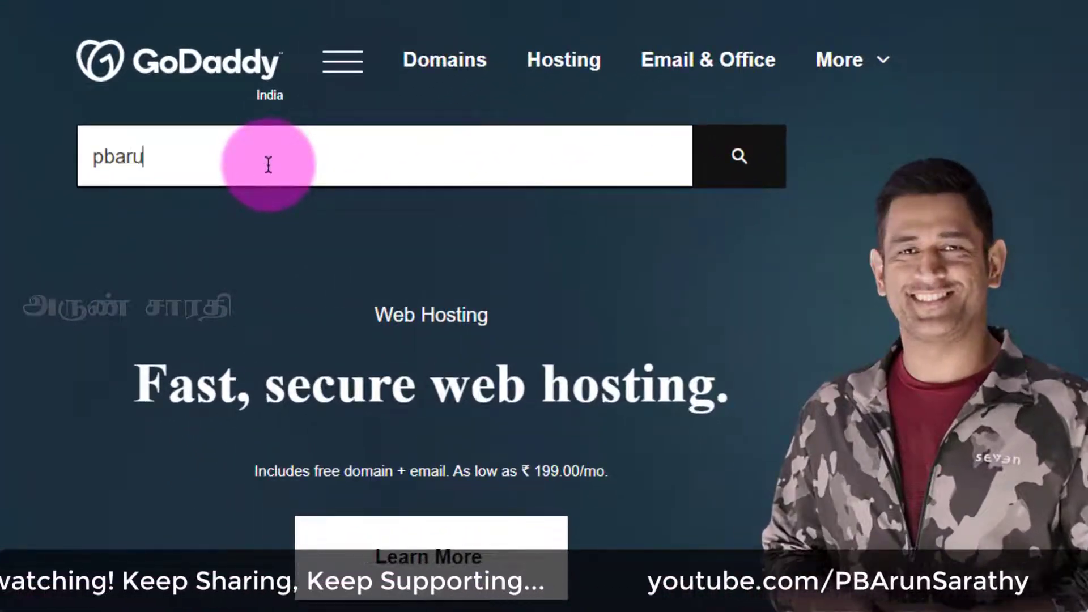
pyautogui.write('ns.xyz')
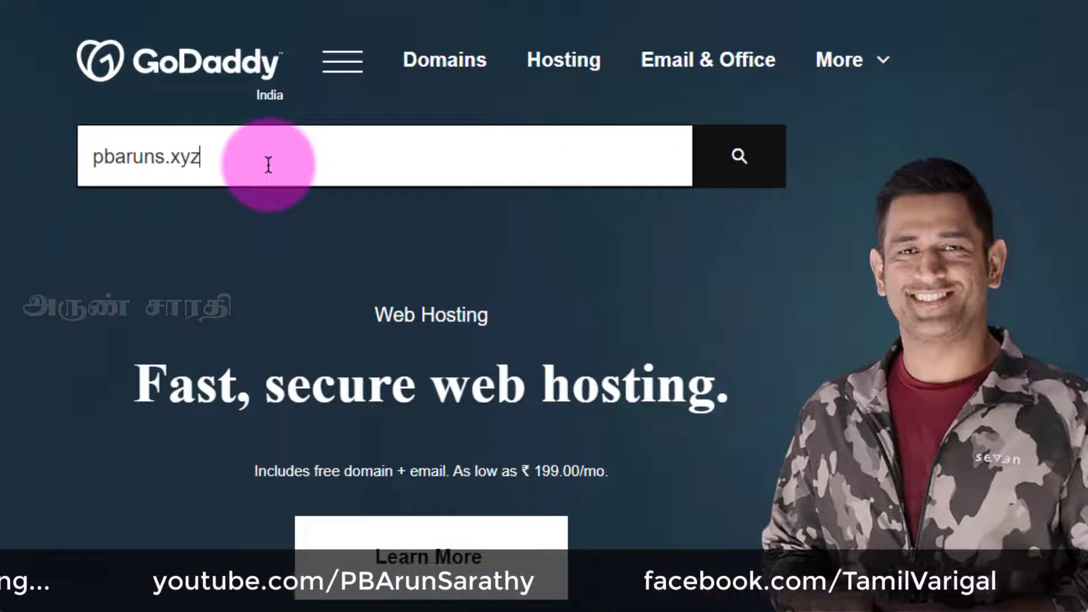
# Step: Review the price and alternative extensions for pbaruns.xyz, and add that domain to the cart
pyautogui.scroll(-20, 268, 164)
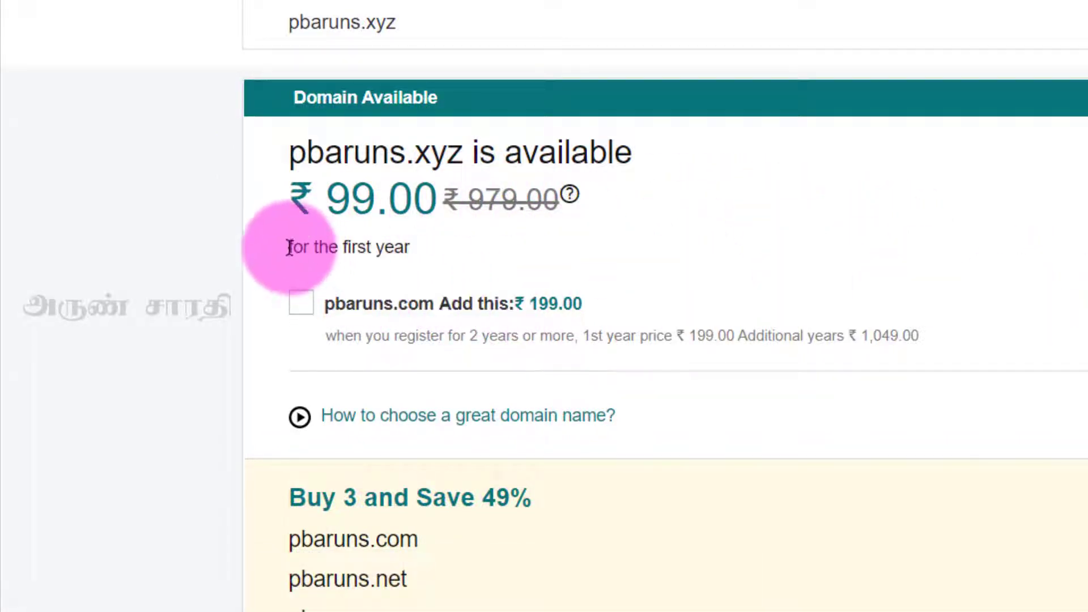
pyautogui.moveTo(286, 245); pyautogui.dragTo(427, 249)
pyautogui.click(451, 244)
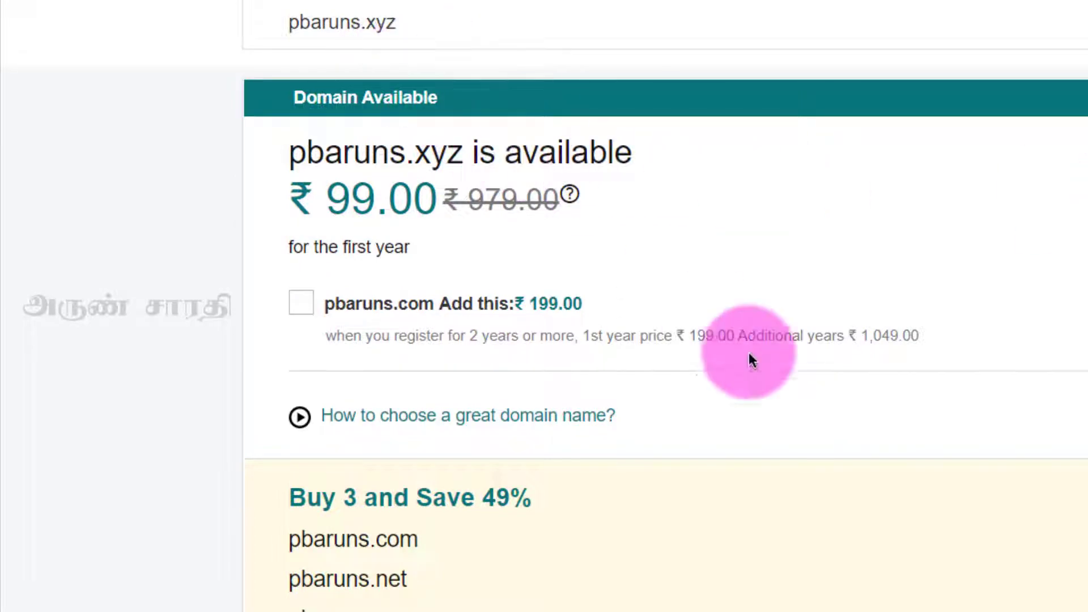
pyautogui.scroll(-4, 772, 342)
pyautogui.scroll(-10, 445, 369)
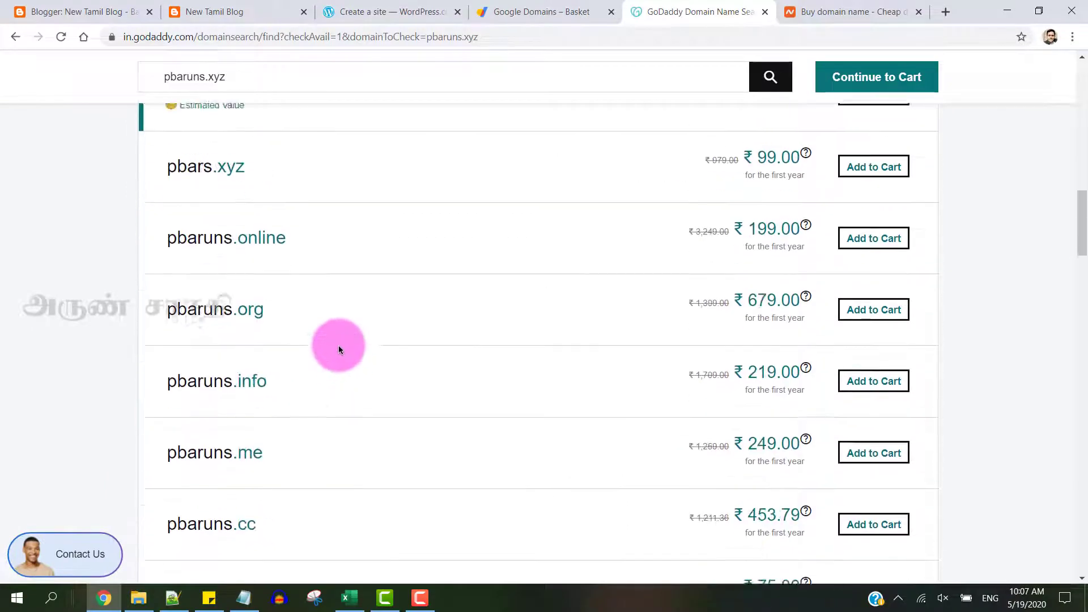
pyautogui.scroll(15, 338, 345)
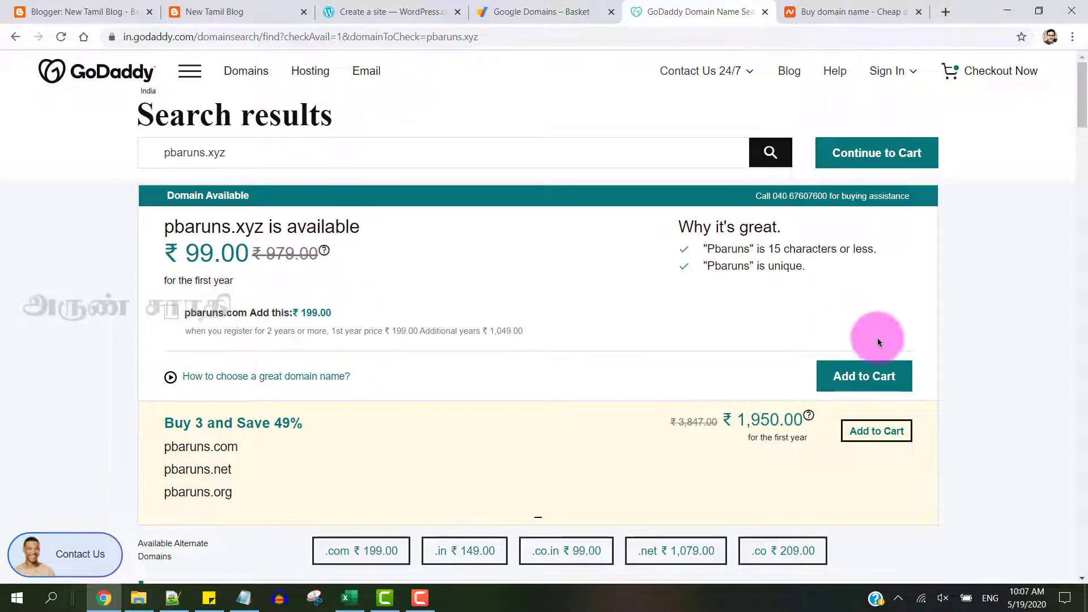
pyautogui.click(860, 382)
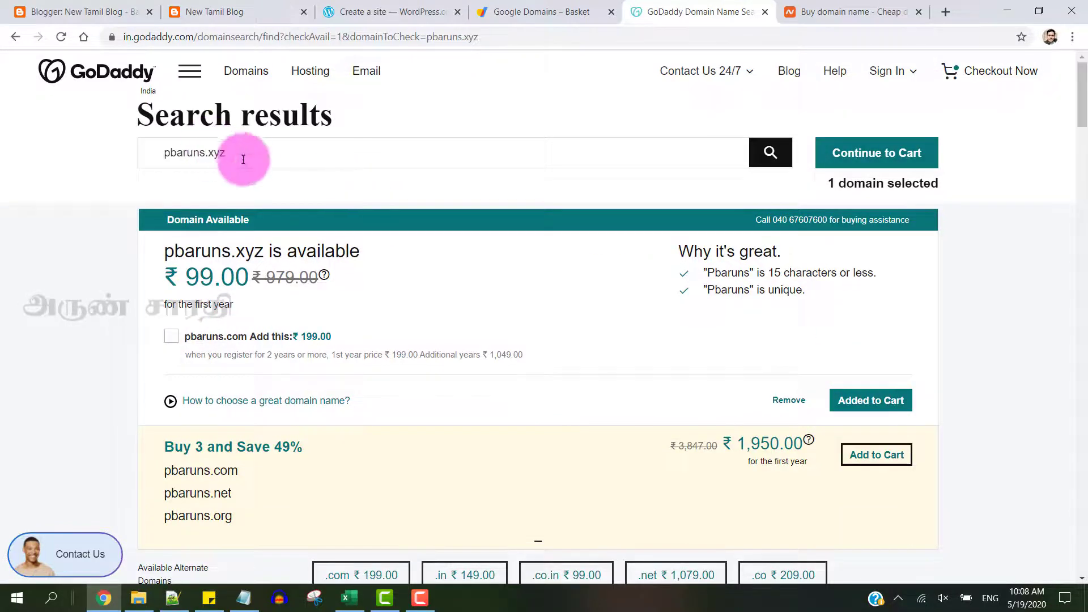
# Step: Search for pbaruns.com and add it to the cart, continuing to the domain configuration page
pyautogui.click(248, 160)
pyautogui.write('co')
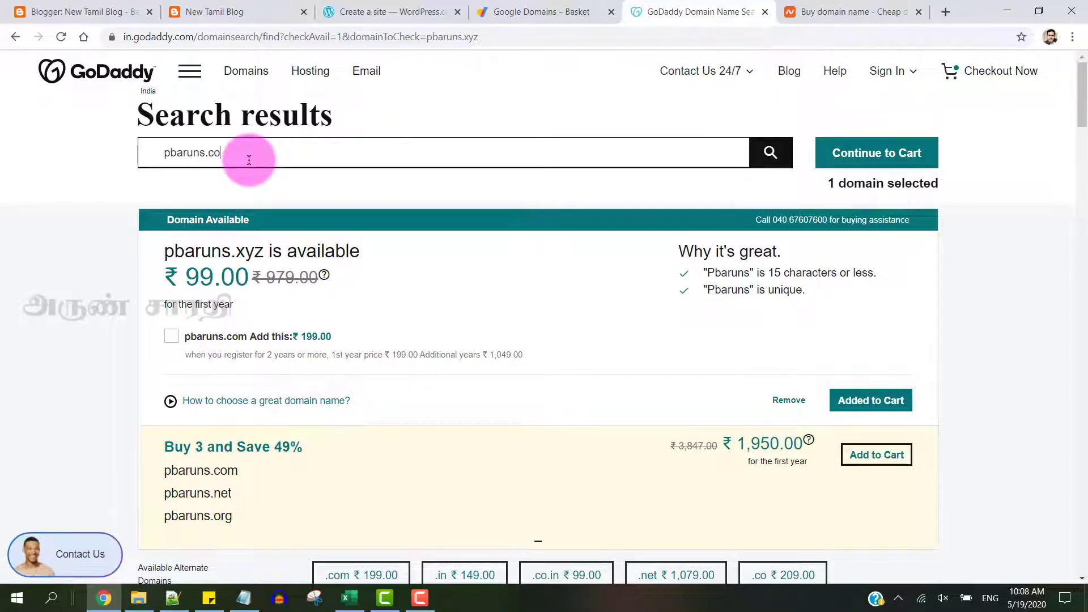
pyautogui.write('m')
pyautogui.press('Return')
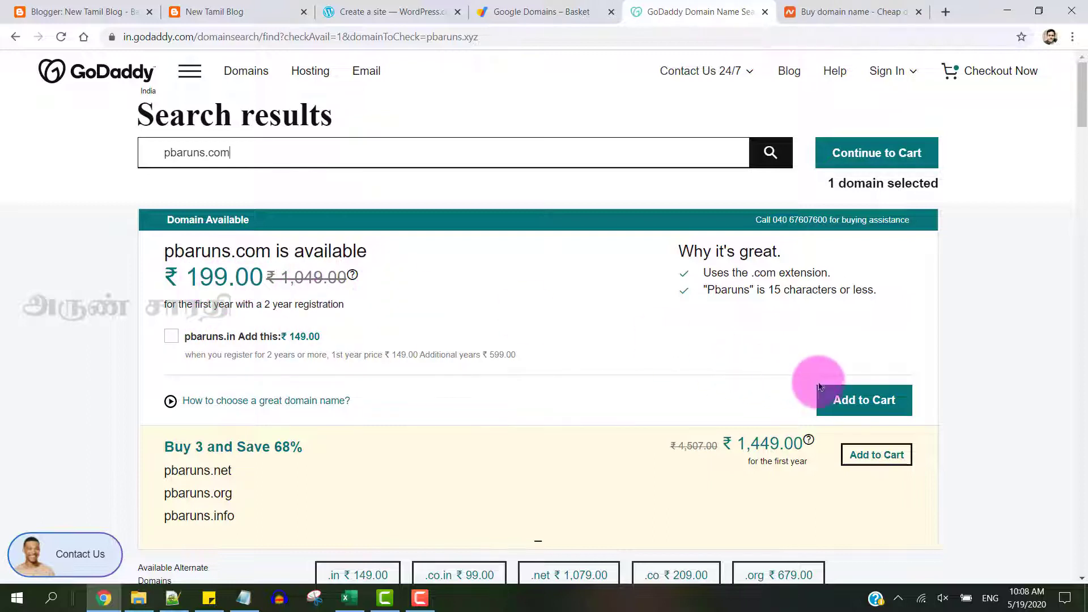
pyautogui.click(862, 398)
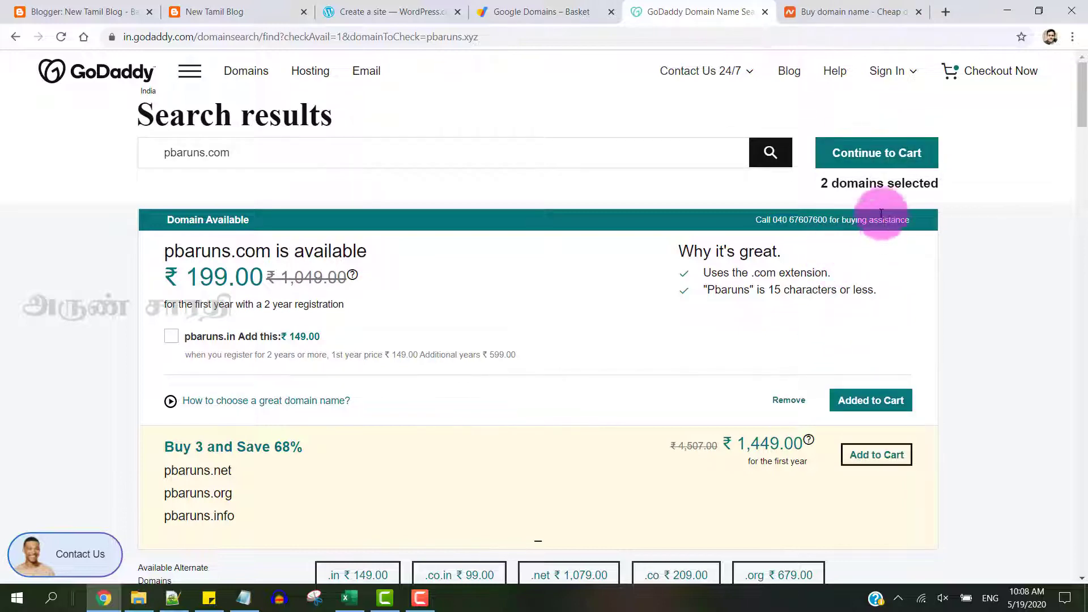
pyautogui.click(871, 154)
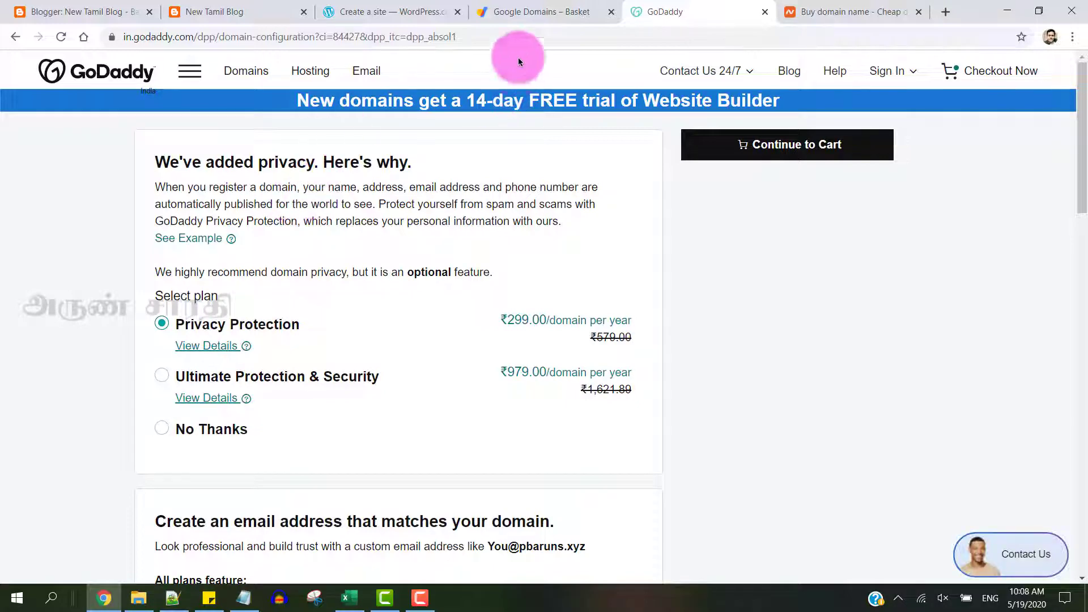
# Step: Look up the registration record of weblogstore.com on whois.net in a new browser tab
pyautogui.click(515, 11)
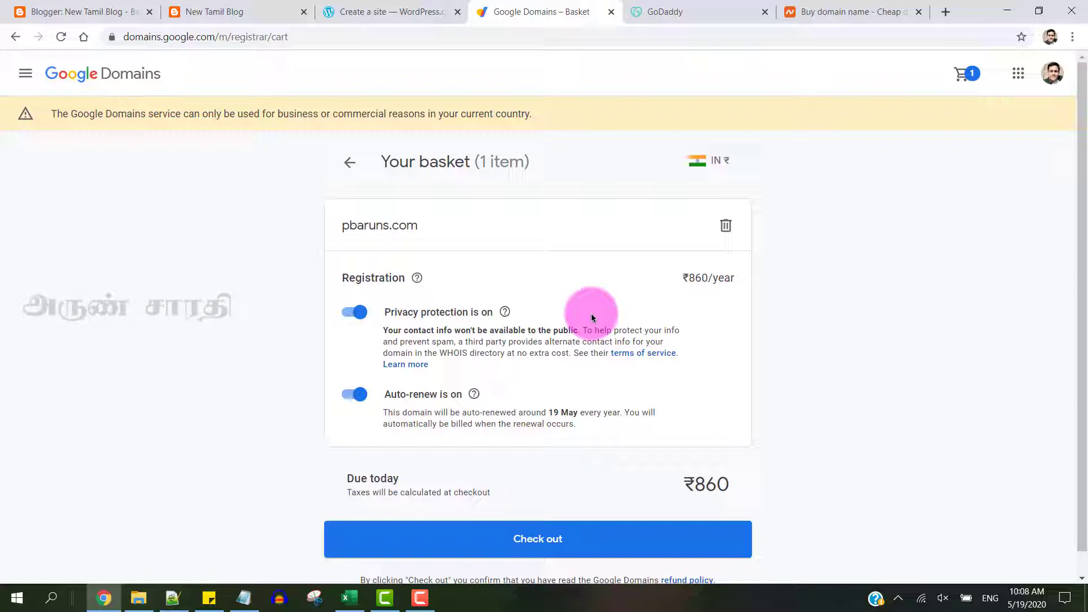
pyautogui.click(945, 12)
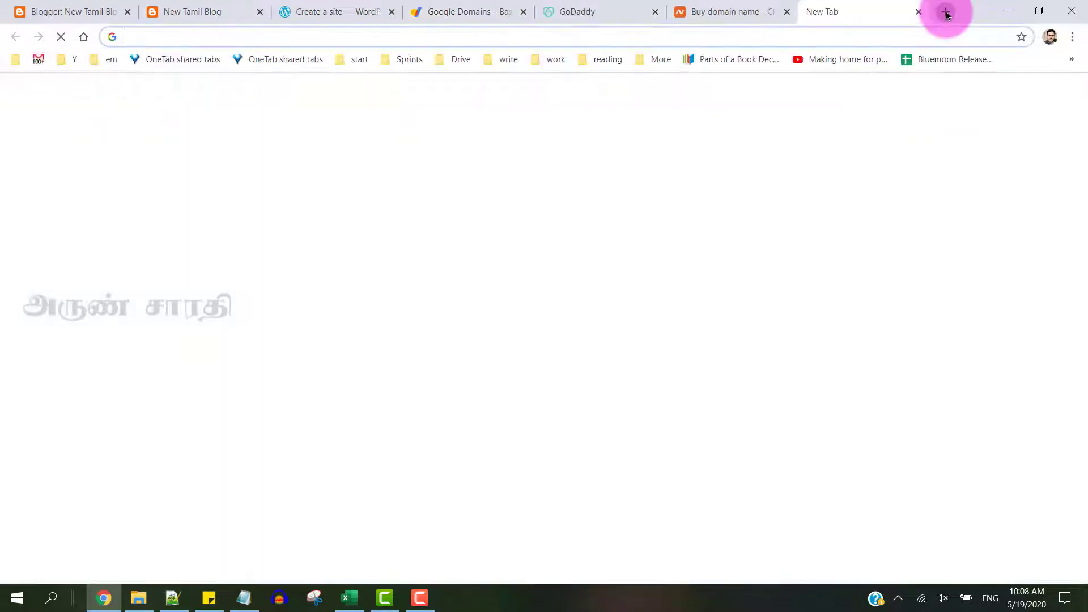
pyautogui.write('whois')
pyautogui.press('Return')
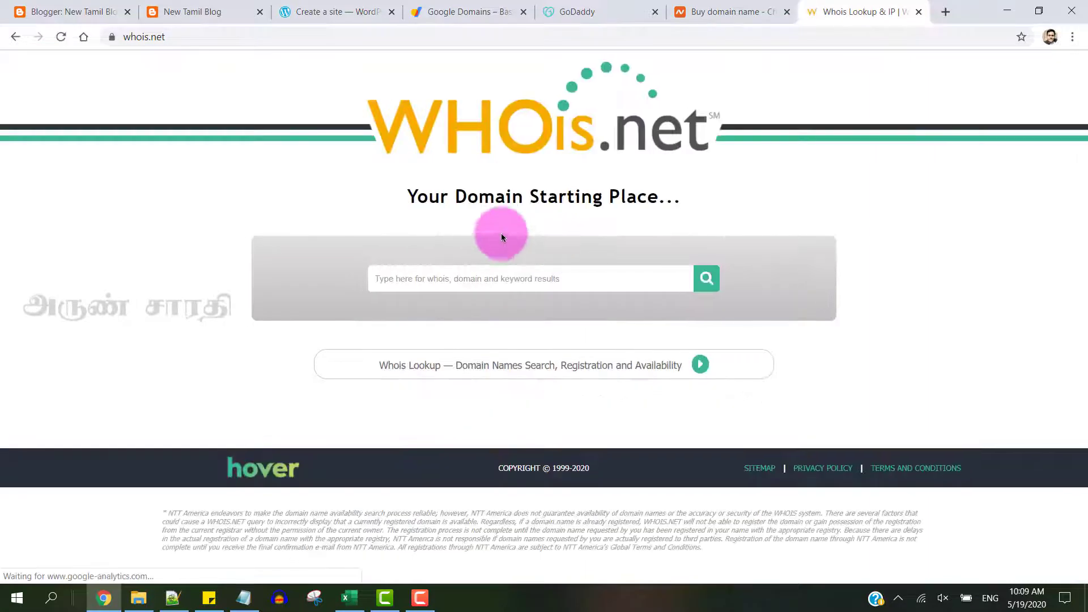
pyautogui.click(438, 281)
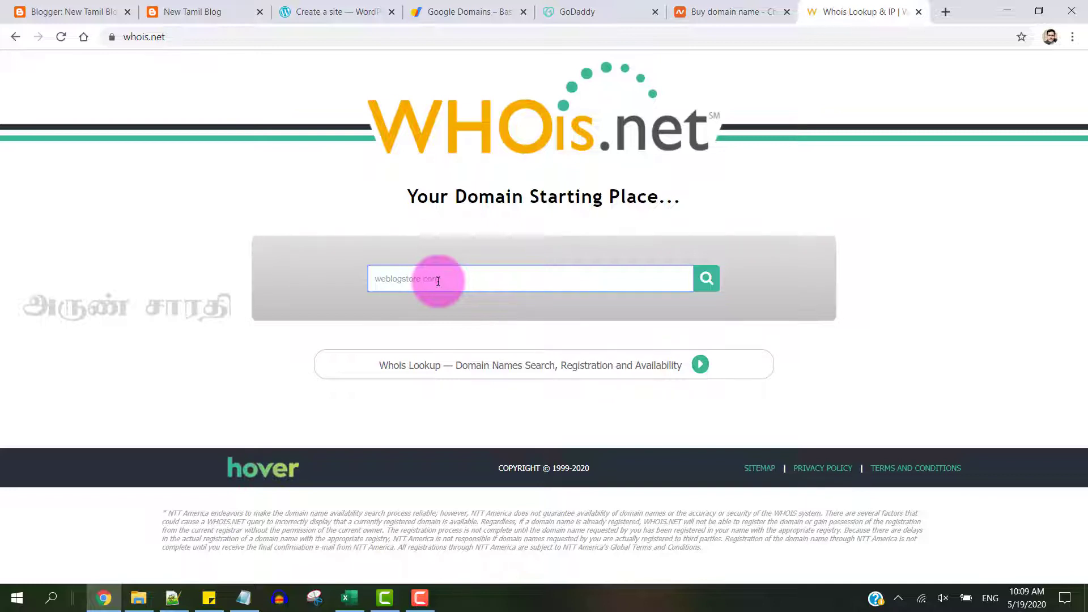
pyautogui.press('Return')
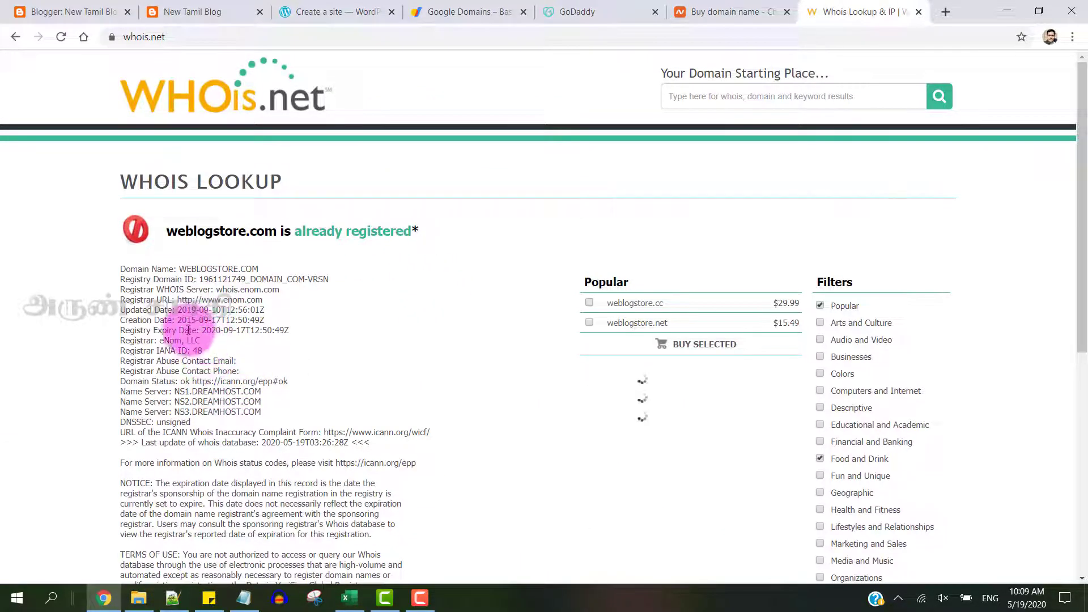
# Step: Examine the creation date, updated date and registrar details in the WHOIS record of weblogstore.com
pyautogui.moveTo(178, 319); pyautogui.dragTo(208, 319)
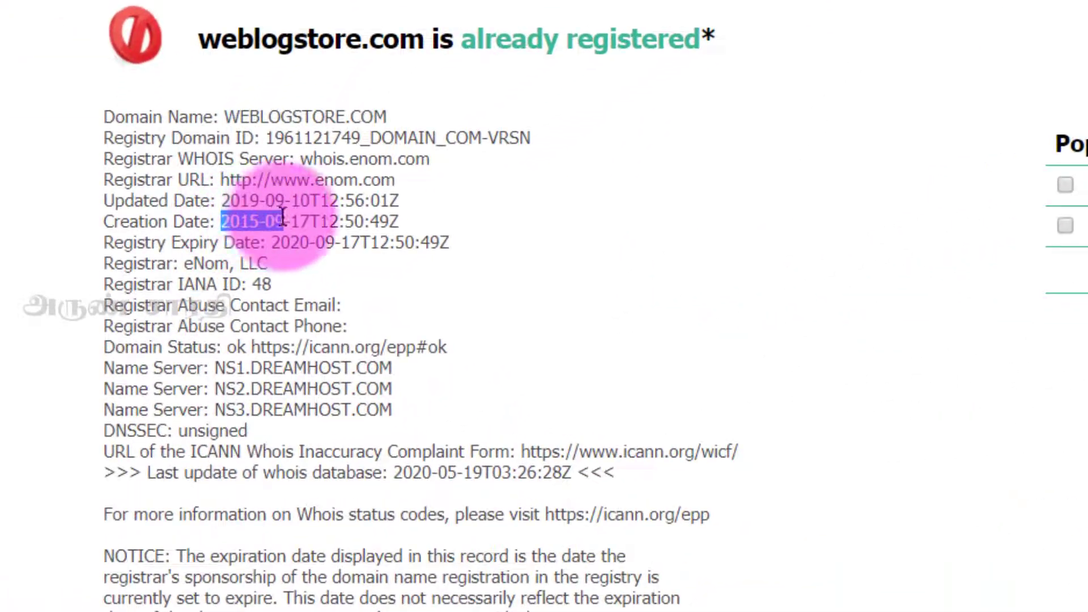
pyautogui.click(226, 216)
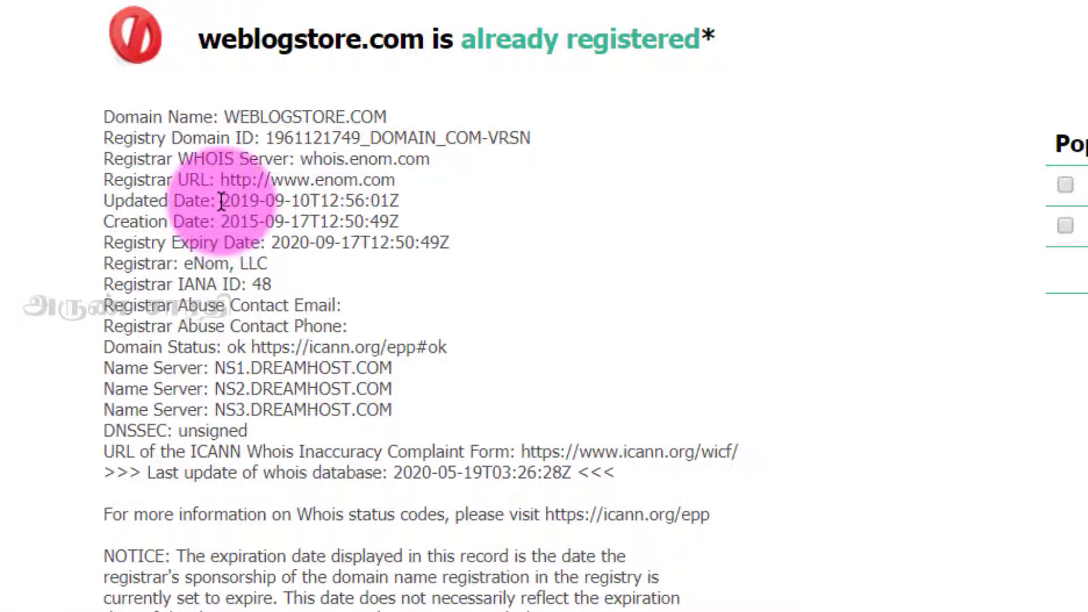
pyautogui.moveTo(222, 200); pyautogui.dragTo(274, 196)
pyautogui.click(253, 202)
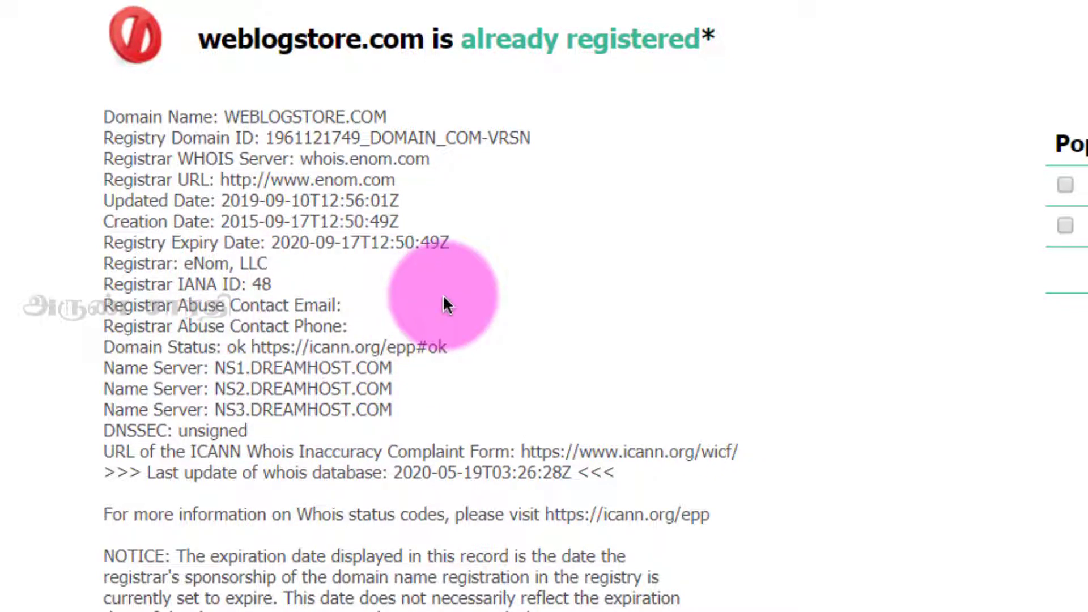
pyautogui.moveTo(210, 200); pyautogui.dragTo(317, 453)
pyautogui.click(290, 302)
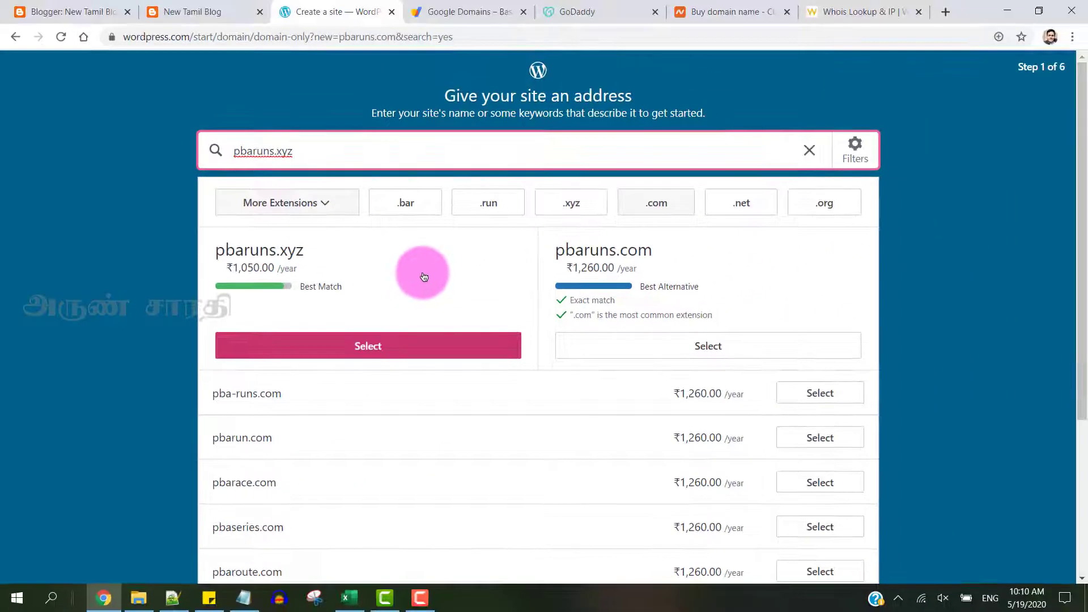
# Step: Switch privacy protection for pbaruns.com off and back on in the Google Domains basket
pyautogui.click(476, 12)
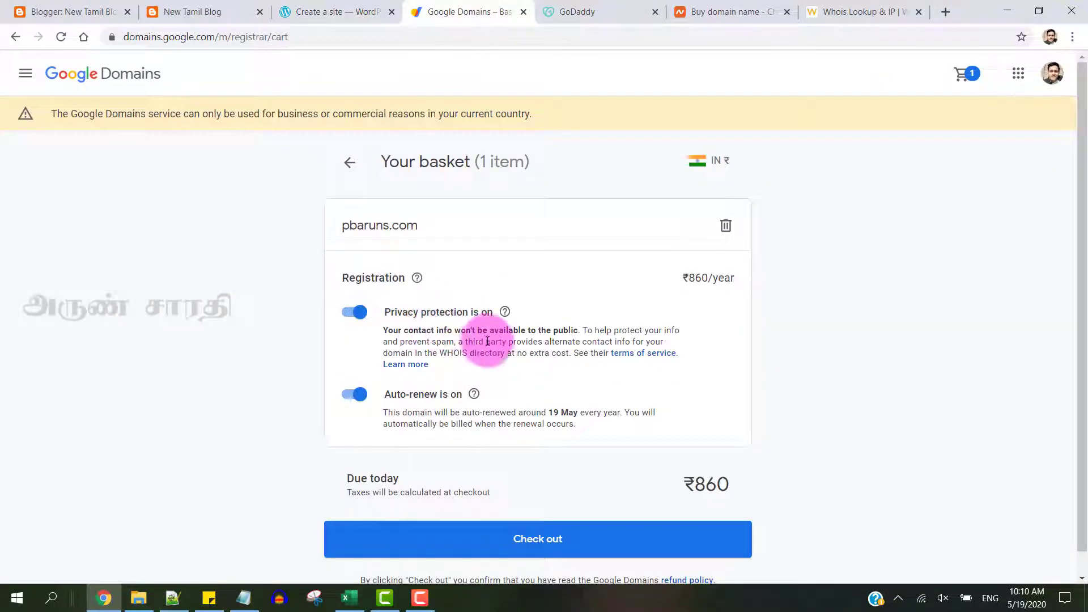
pyautogui.click(356, 314)
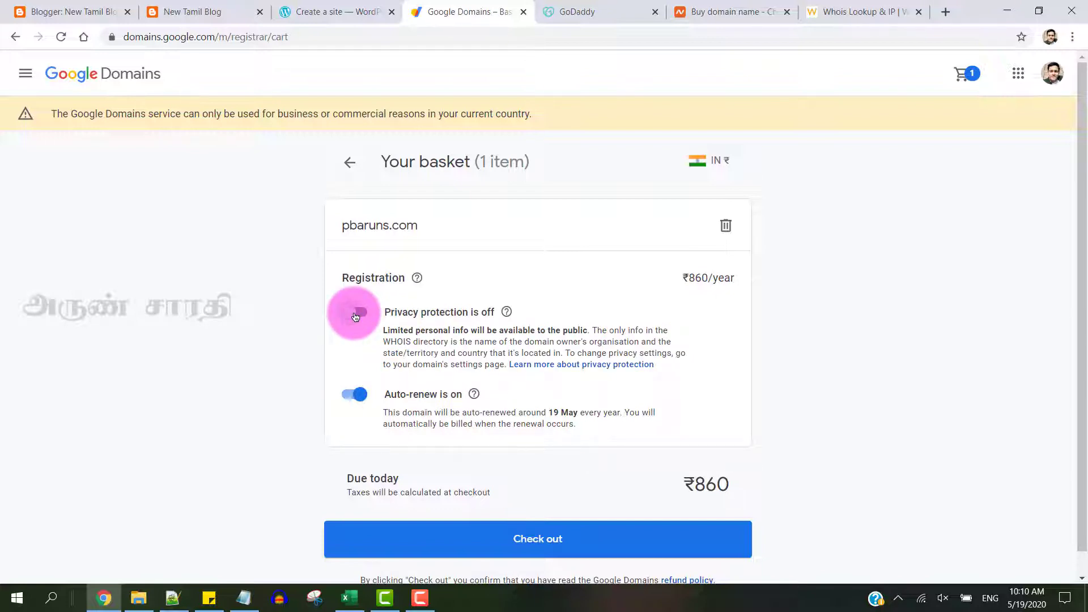
pyautogui.click(356, 313)
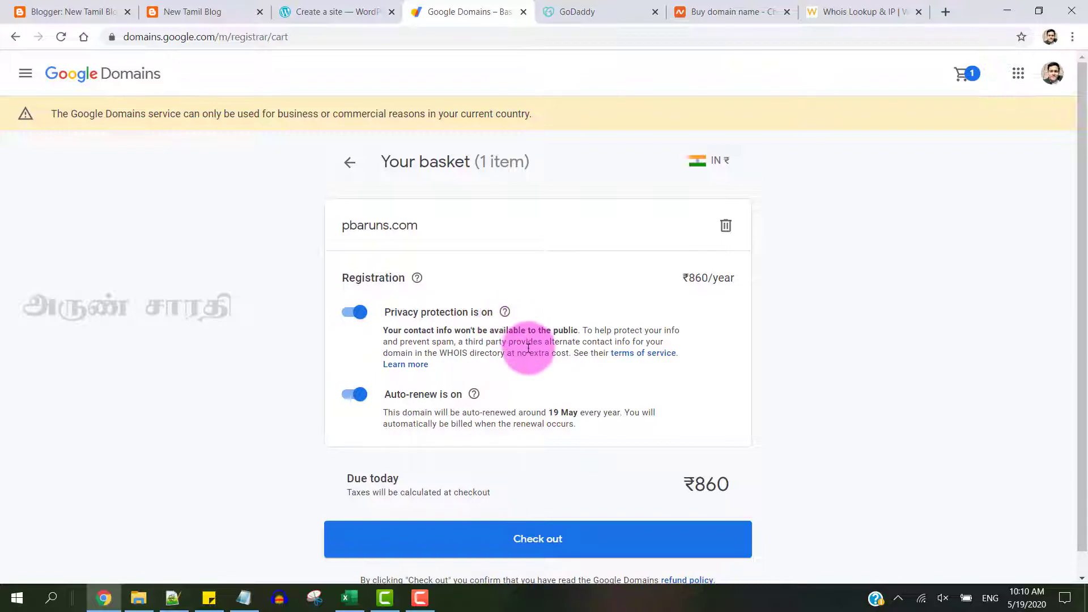
# Step: Return to the GoDaddy domain configuration and choose No Thanks as the privacy plan
pyautogui.click(592, 12)
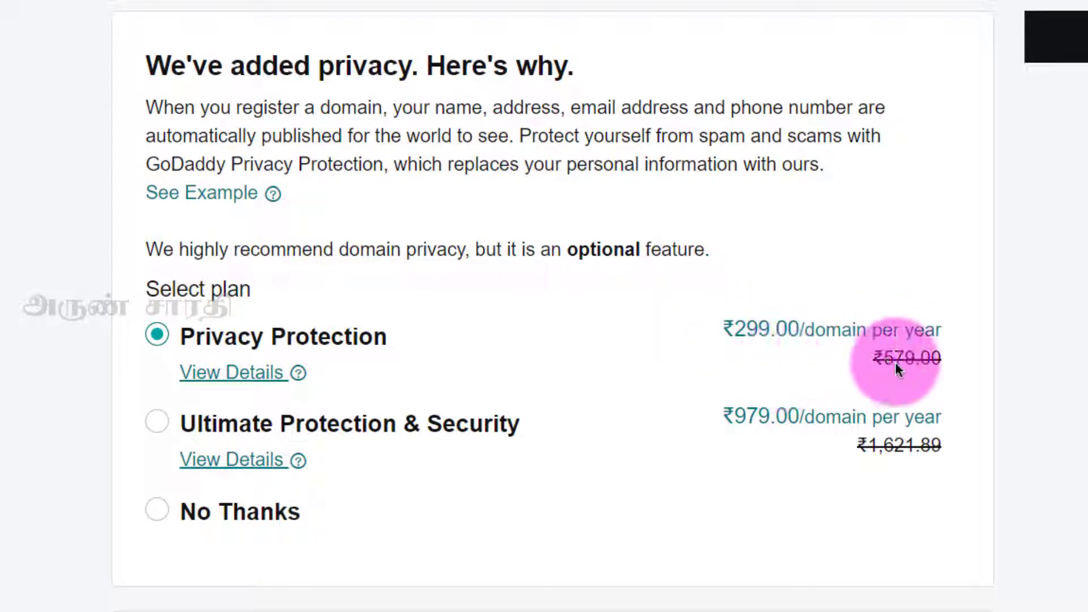
pyautogui.click(238, 372)
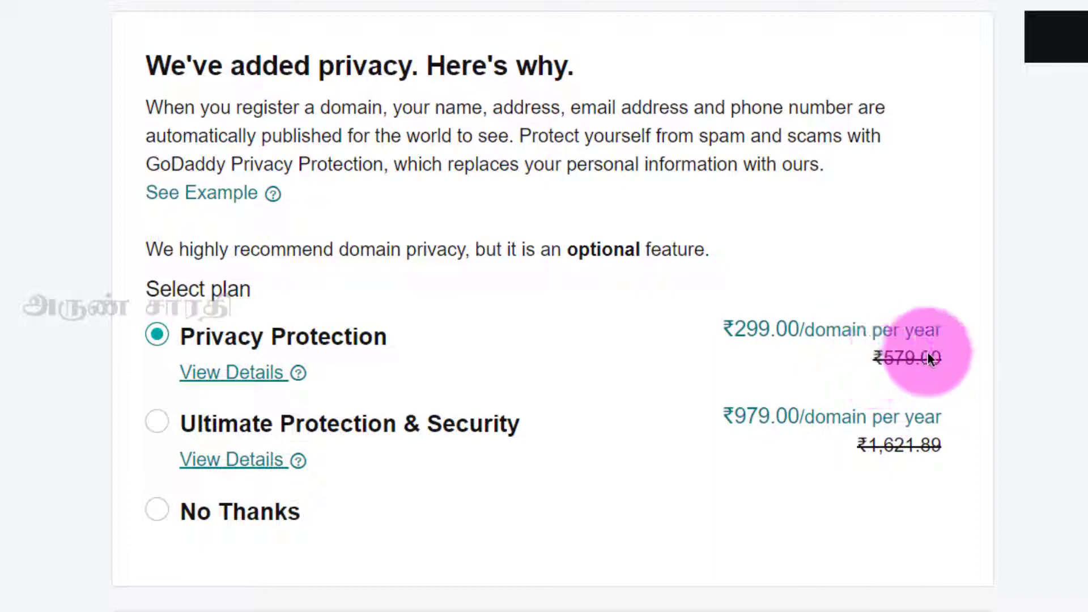
pyautogui.click(156, 508)
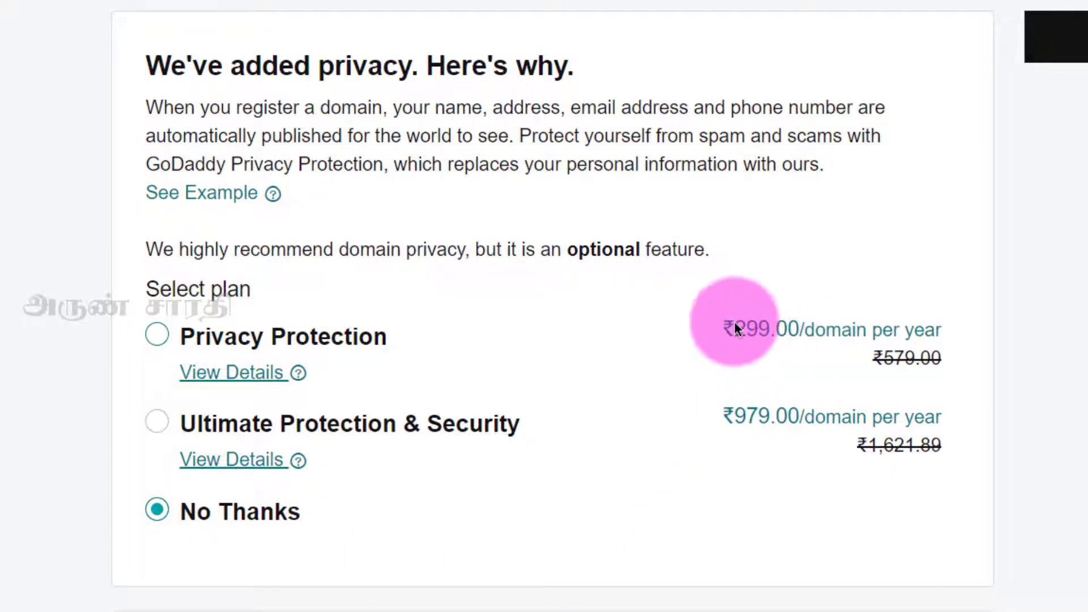
# Step: Decline the Professional Email plan by setting the matching email address offer to No Thanks
pyautogui.scroll(-5, 680, 295)
pyautogui.scroll(-2, 636, 266)
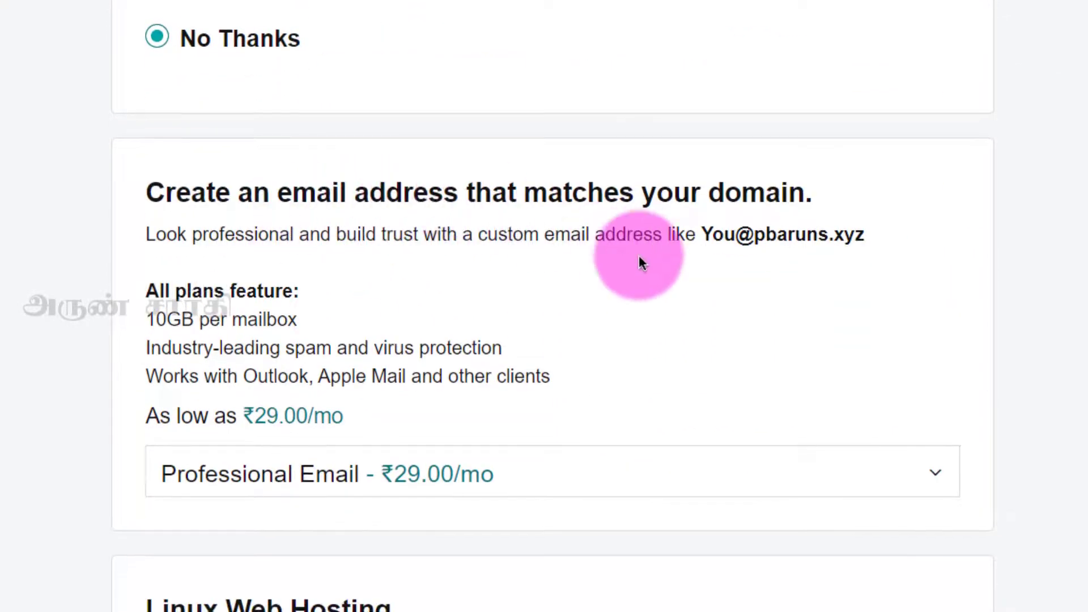
pyautogui.moveTo(703, 235); pyautogui.dragTo(831, 250)
pyautogui.click(616, 359)
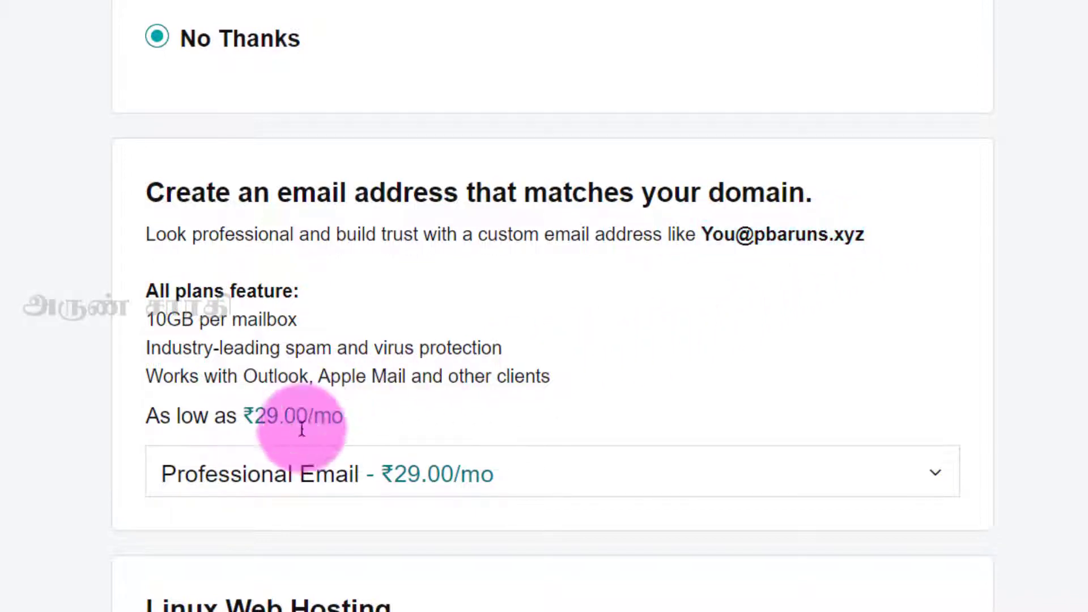
pyautogui.click(417, 479)
pyautogui.click(306, 537)
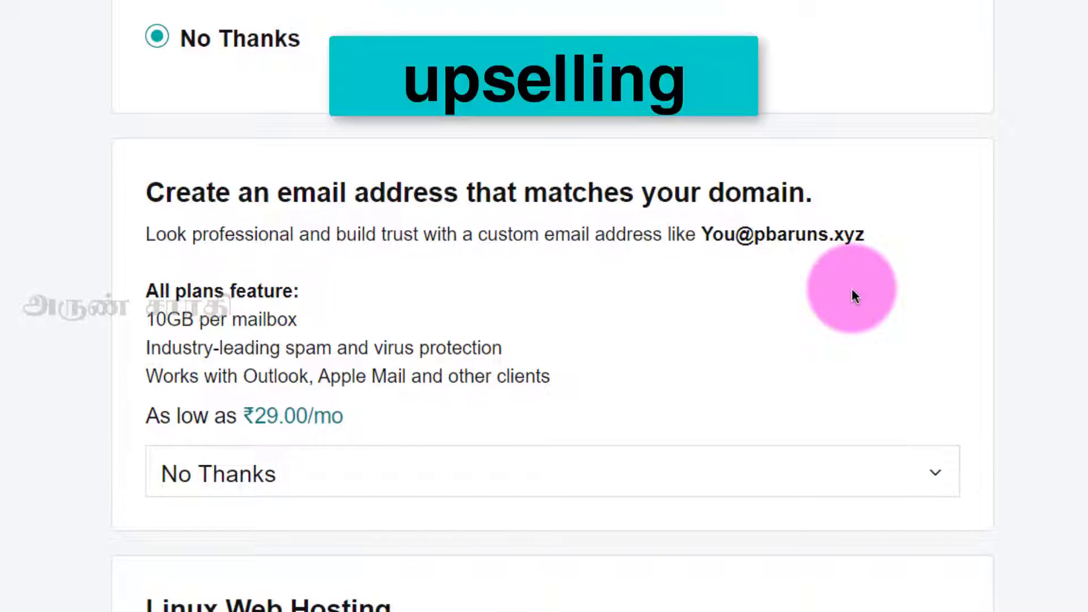
# Step: Review the privacy, email and Linux Web Hosting offers, and check the basic settings of the New Tamil Blog in Blogger
pyautogui.scroll(1, 795, 289)
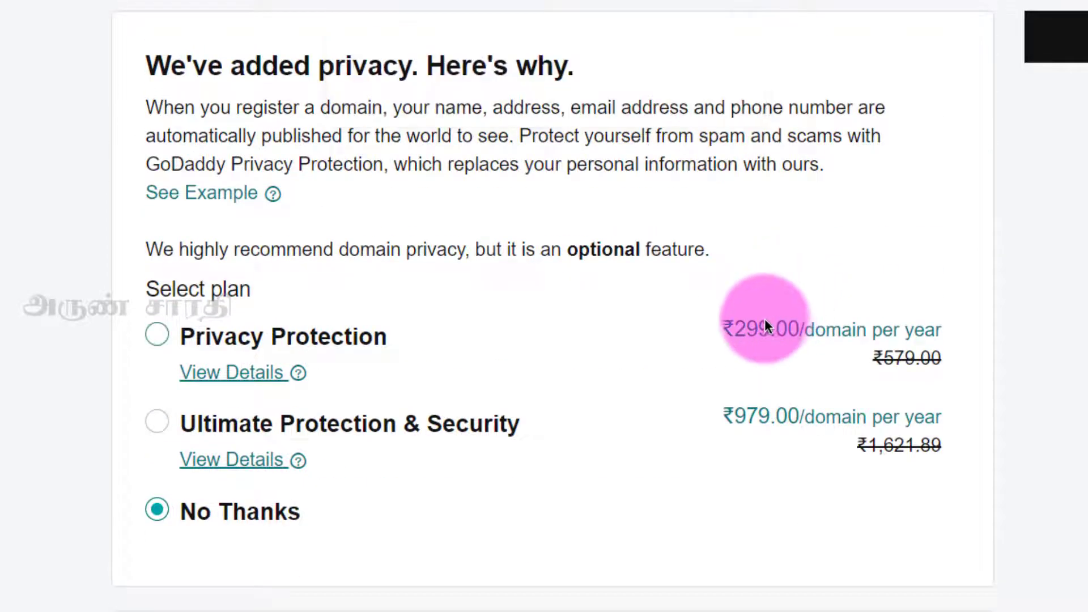
pyautogui.scroll(-6, 600, 284)
pyautogui.scroll(-8, 476, 250)
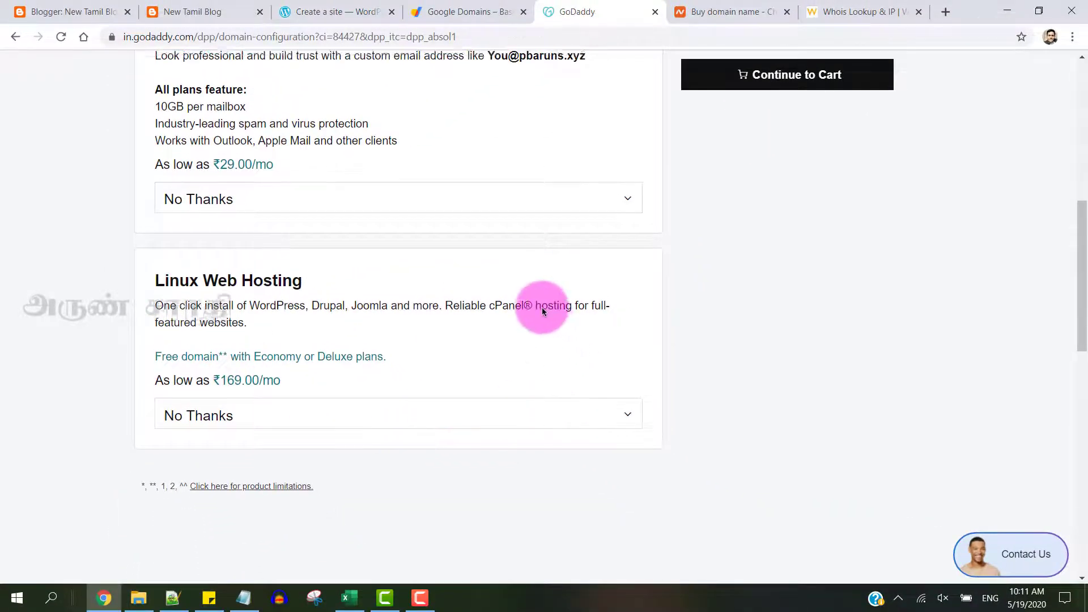
pyautogui.scroll(15, 541, 308)
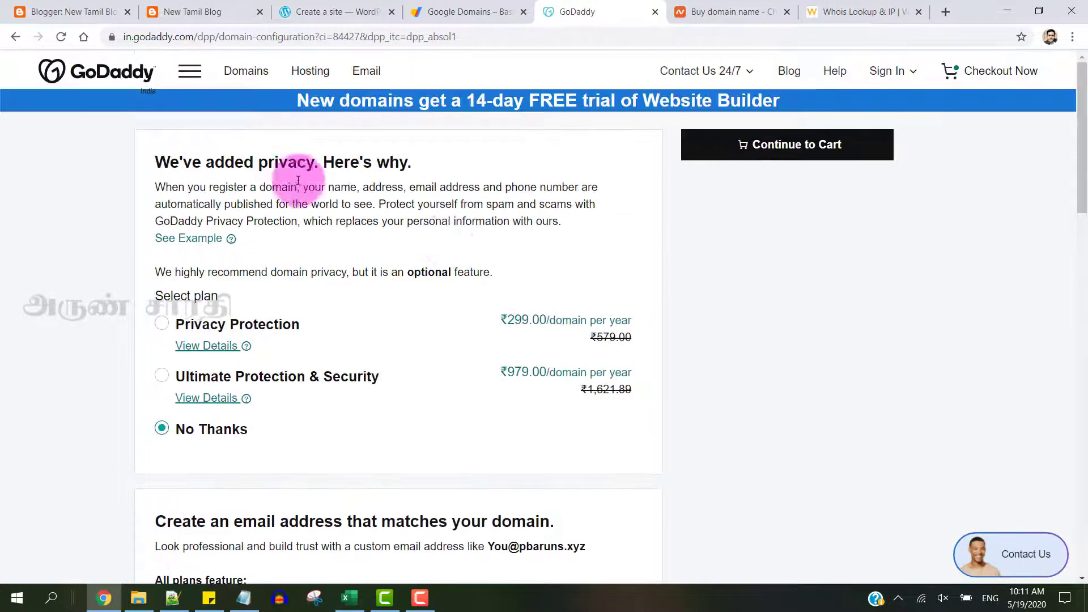
pyautogui.click(85, 12)
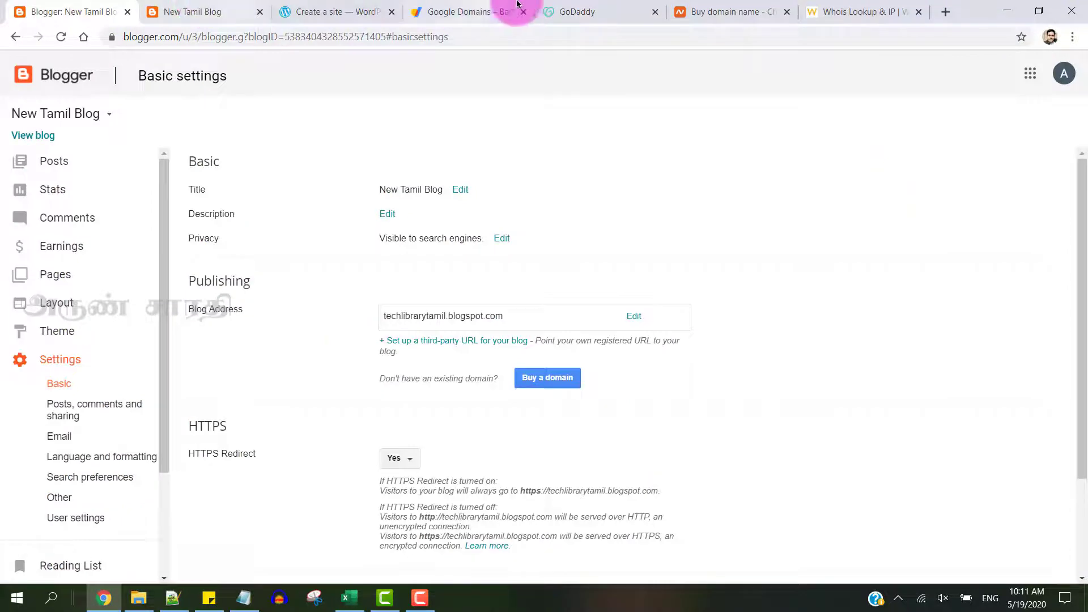
pyautogui.click(573, 9)
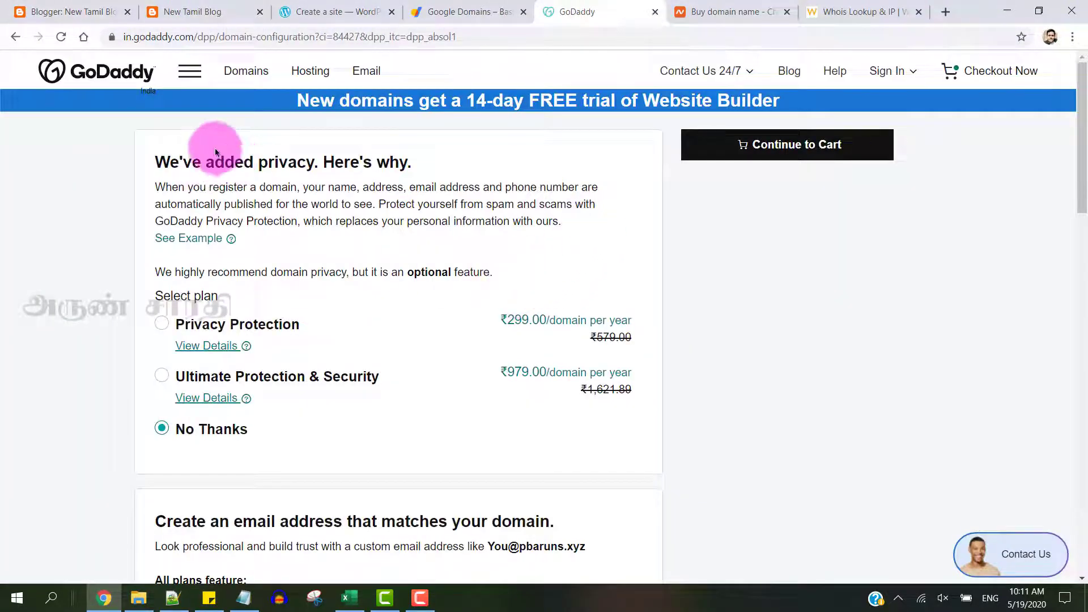
# Step: Continue to the GoDaddy cart with the add-ons declined and check the yearly renewal price of pbaruns.xyz
pyautogui.click(775, 148)
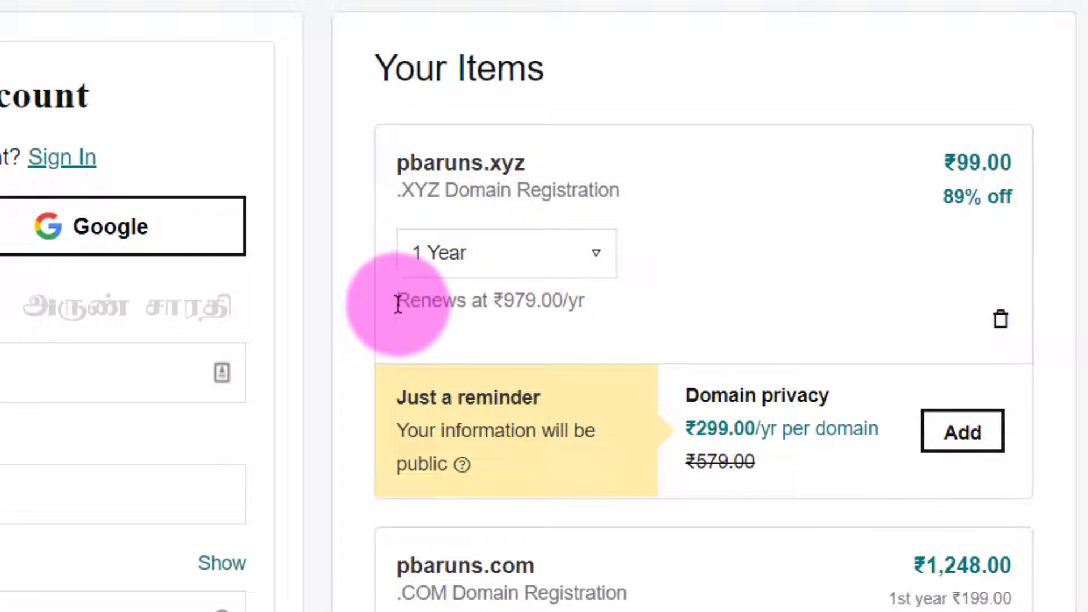
pyautogui.moveTo(490, 303); pyautogui.dragTo(600, 306)
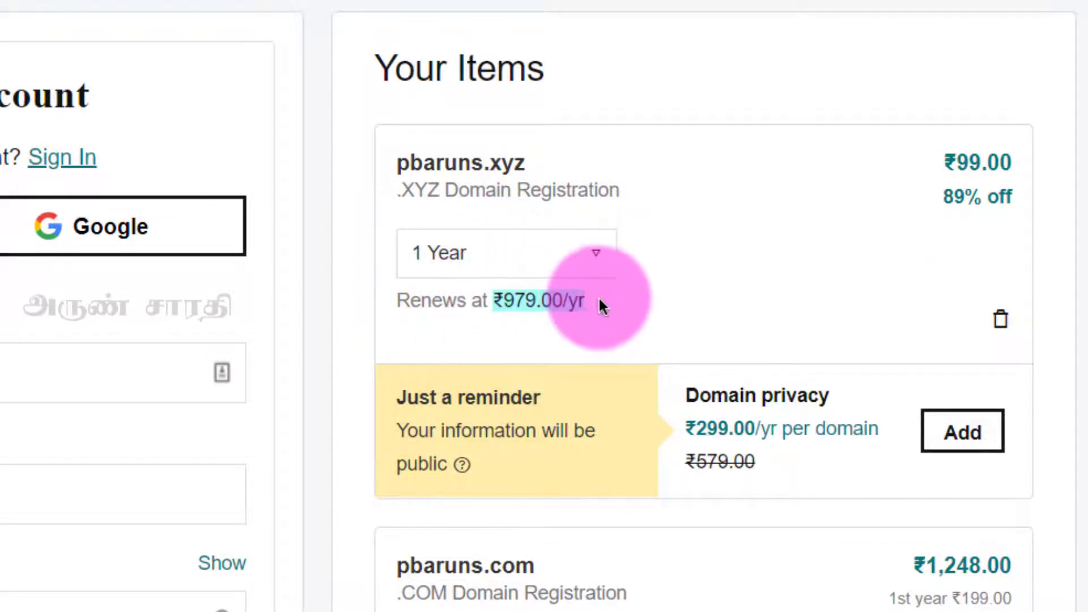
pyautogui.click(519, 36)
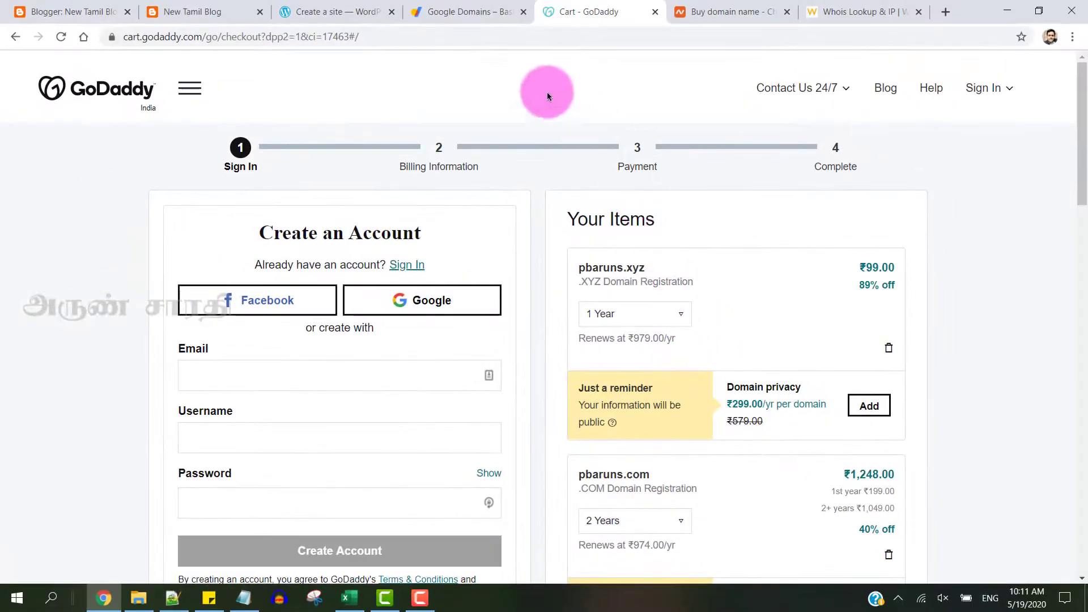
# Step: Compare the price and privacy protection in the Google Domains basket with the domain privacy charge in the GoDaddy cart
pyautogui.click(454, 12)
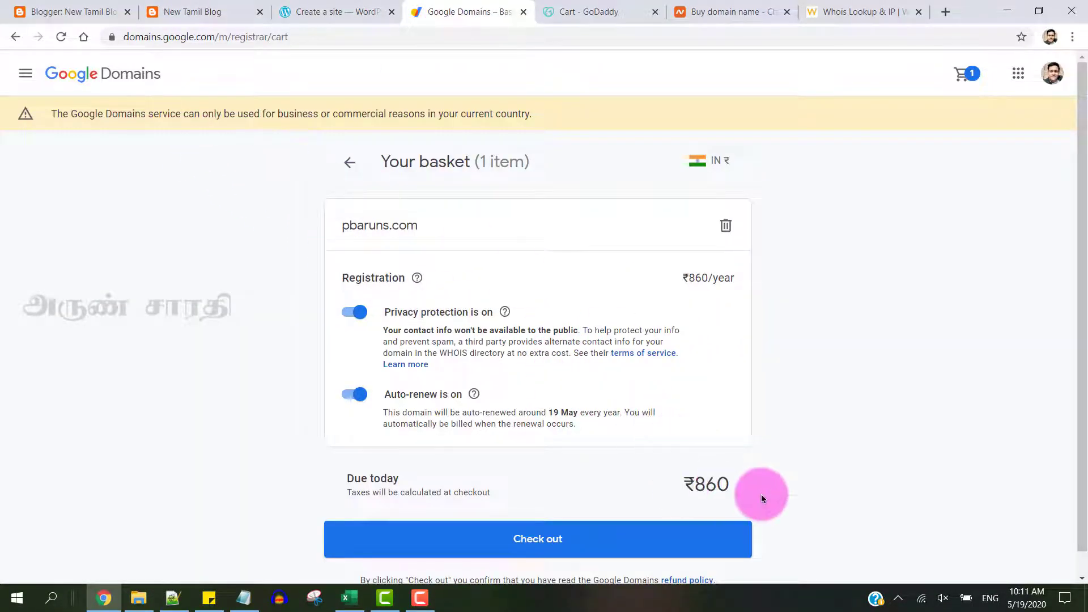
pyautogui.click(587, 11)
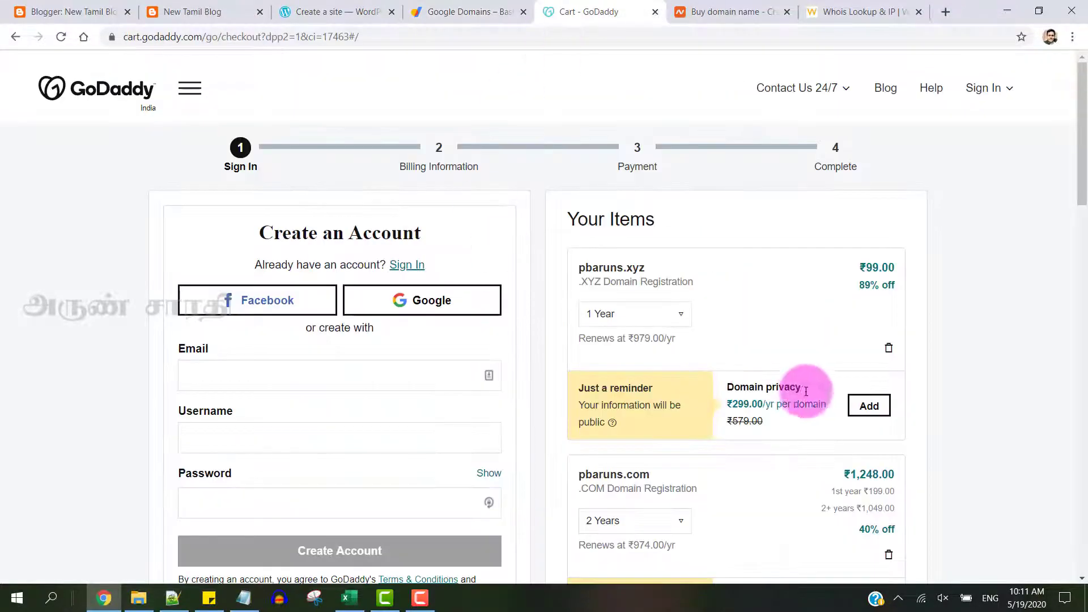
pyautogui.click(491, 7)
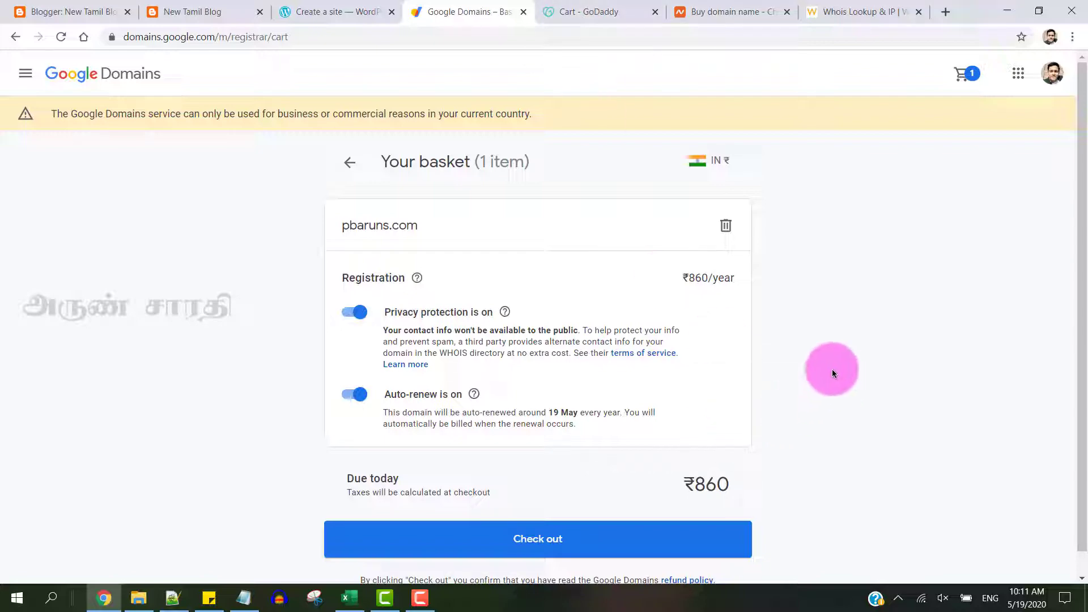
pyautogui.click(592, 11)
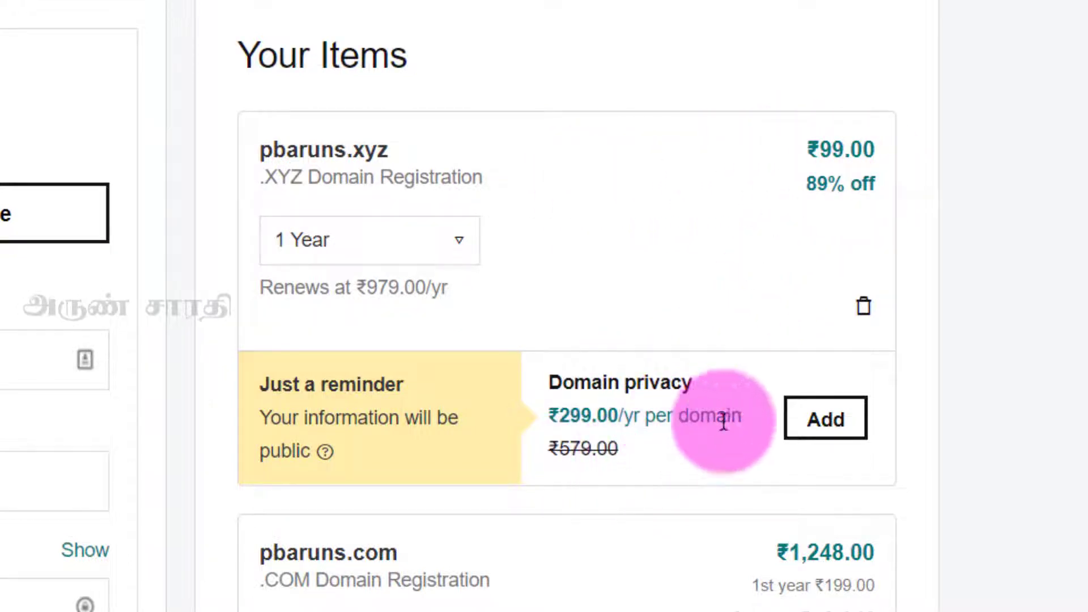
# Step: Examine the first-year, second-year and renewal prices of the two-year pbaruns.com registration in the GoDaddy cart
pyautogui.scroll(-5, 655, 396)
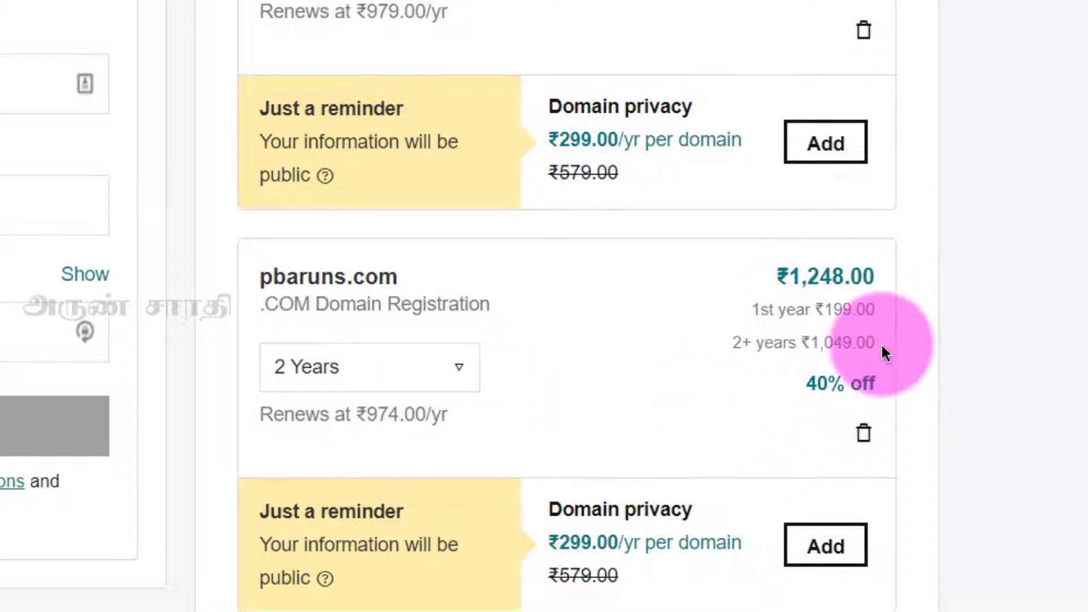
pyautogui.moveTo(753, 313); pyautogui.dragTo(883, 310)
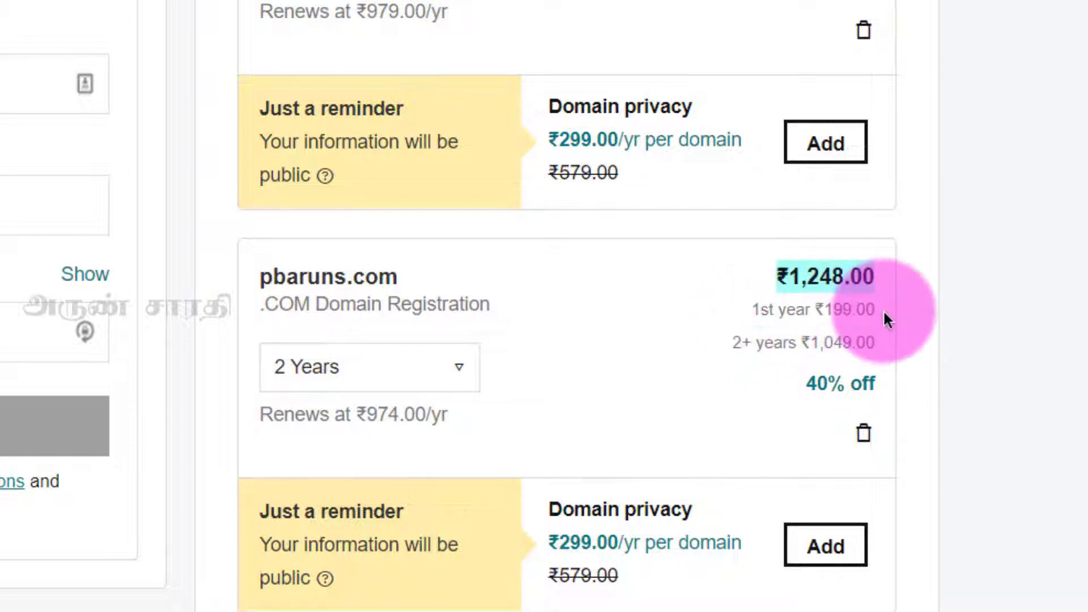
pyautogui.click(883, 310)
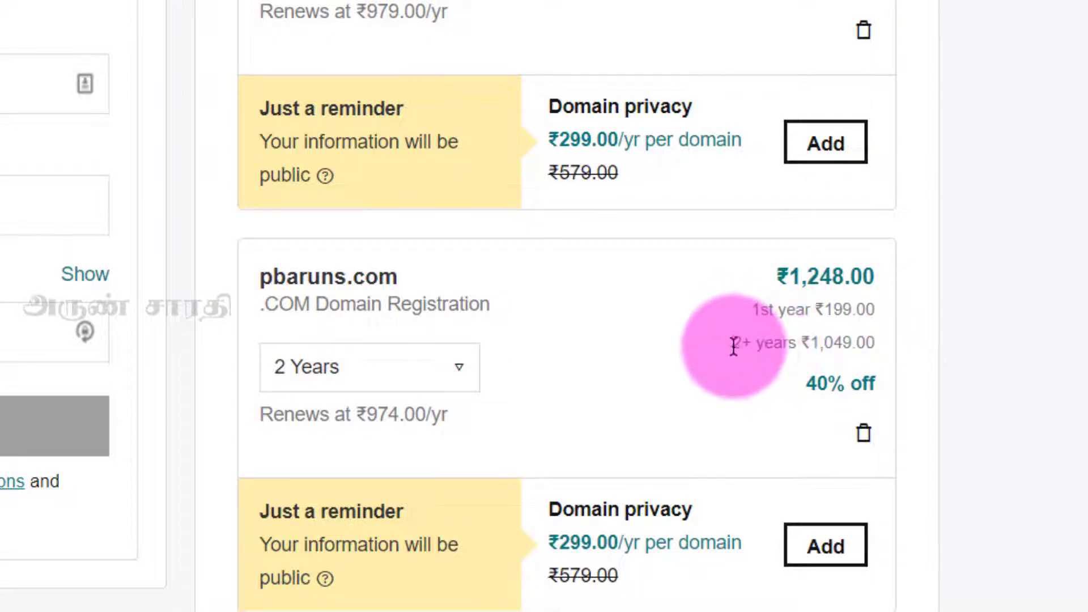
pyautogui.tripleClick(879, 339)
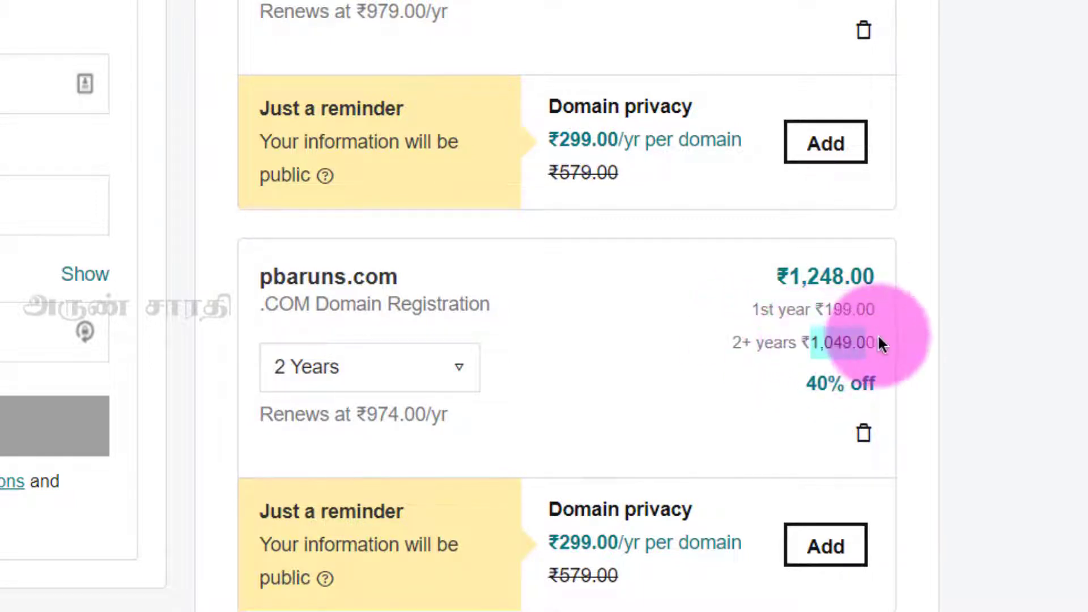
pyautogui.click(884, 340)
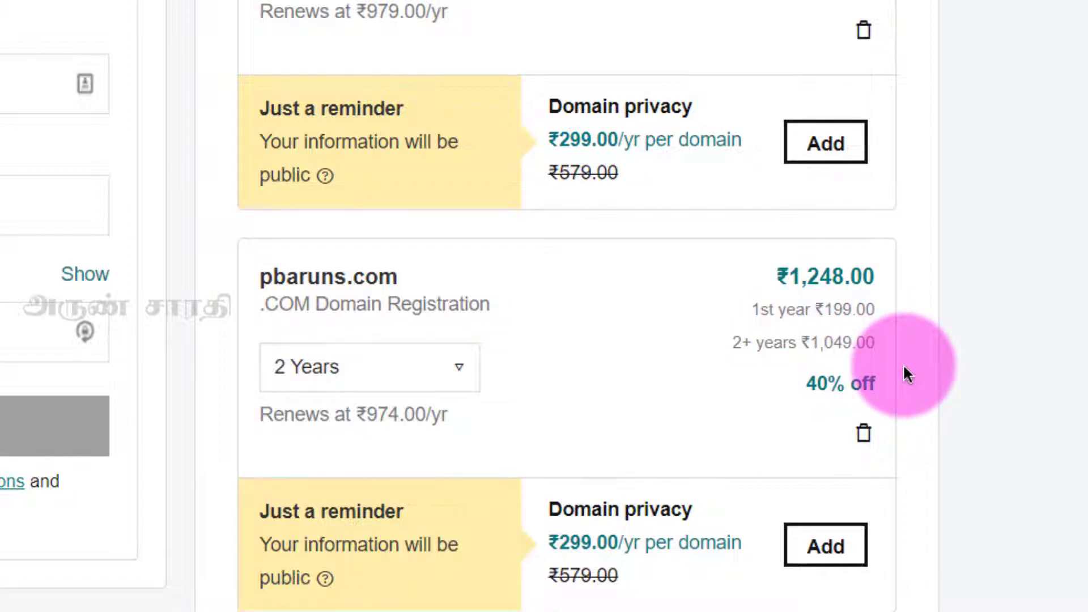
pyautogui.moveTo(904, 367); pyautogui.dragTo(883, 339)
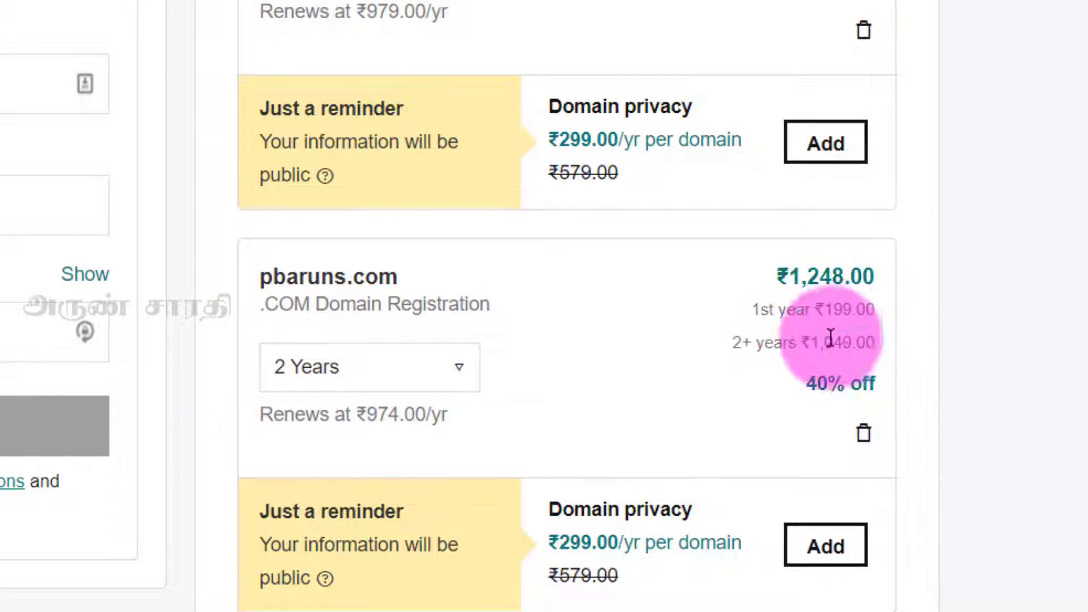
pyautogui.moveTo(366, 415); pyautogui.dragTo(434, 416)
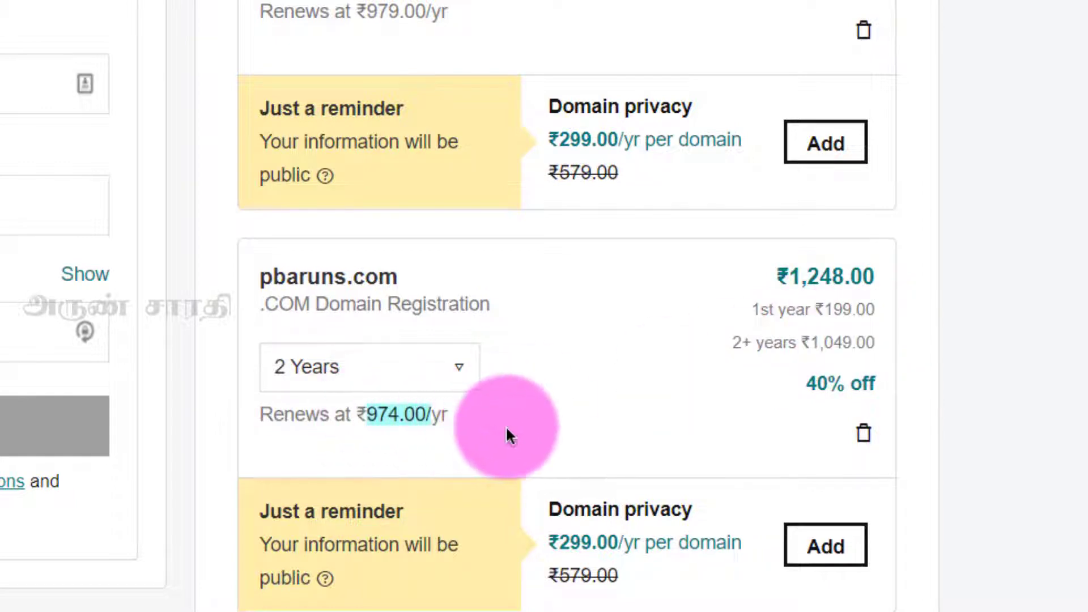
# Step: Set the pbaruns.com registration term to 1 Year and check its purchase and renewal prices
pyautogui.click(452, 379)
pyautogui.click(400, 430)
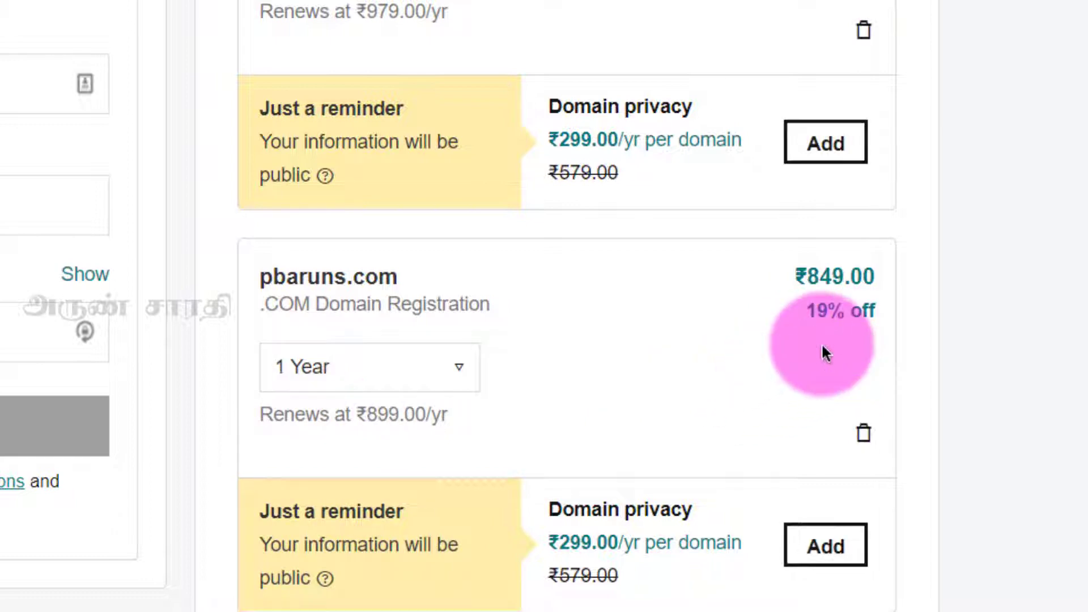
pyautogui.moveTo(797, 274); pyautogui.dragTo(864, 275)
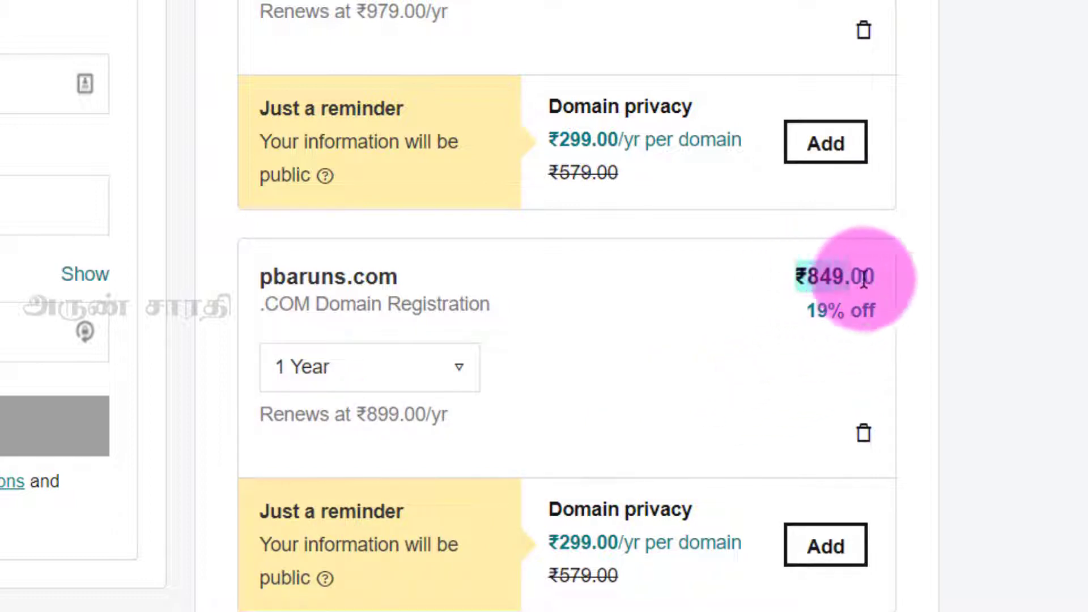
pyautogui.click(876, 286)
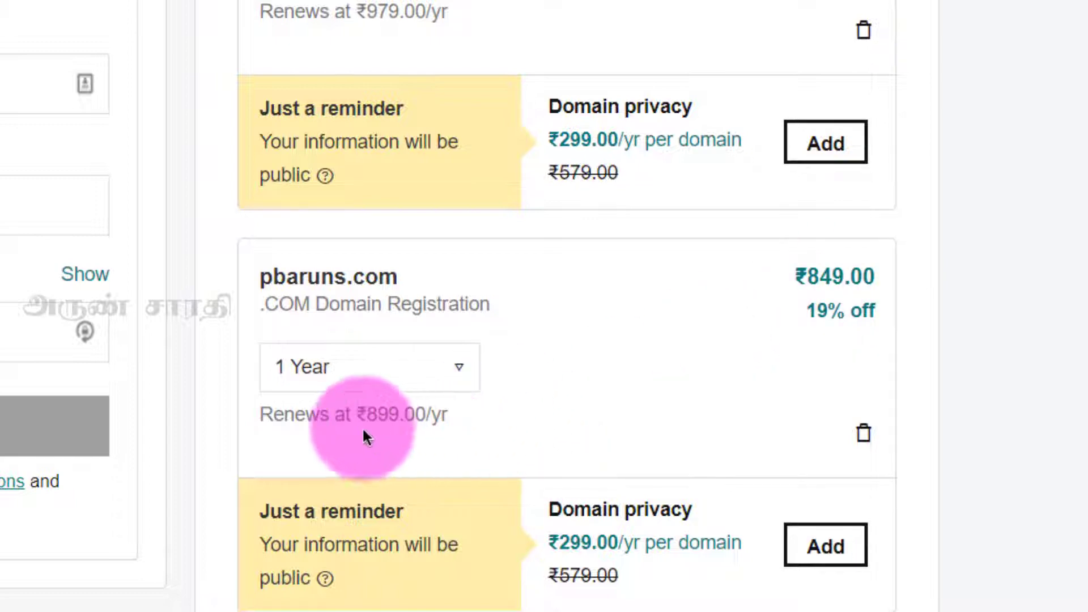
pyautogui.moveTo(357, 414); pyautogui.dragTo(453, 415)
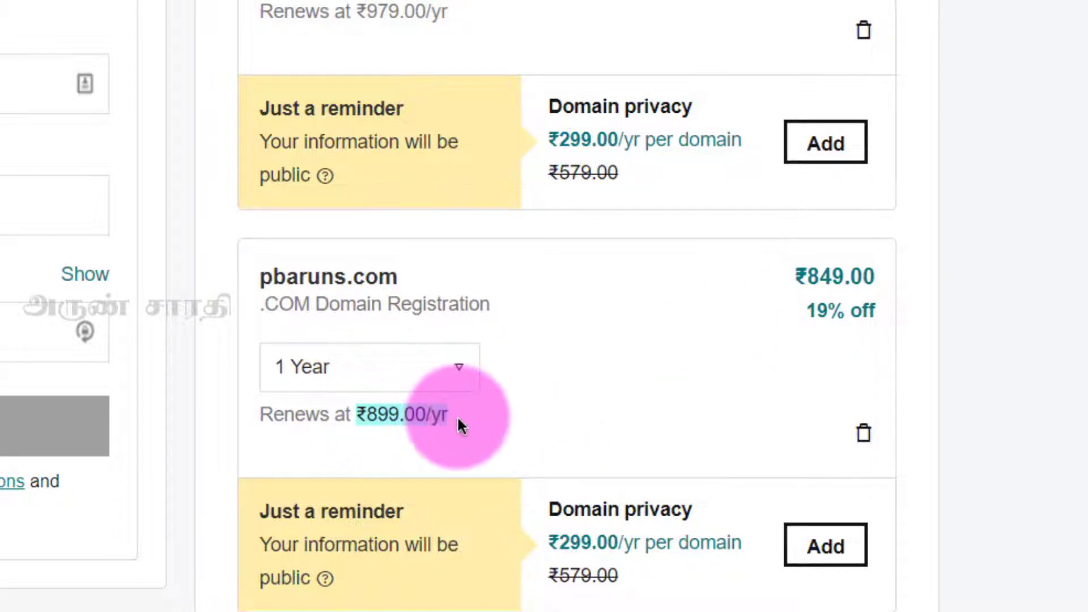
pyautogui.click(460, 424)
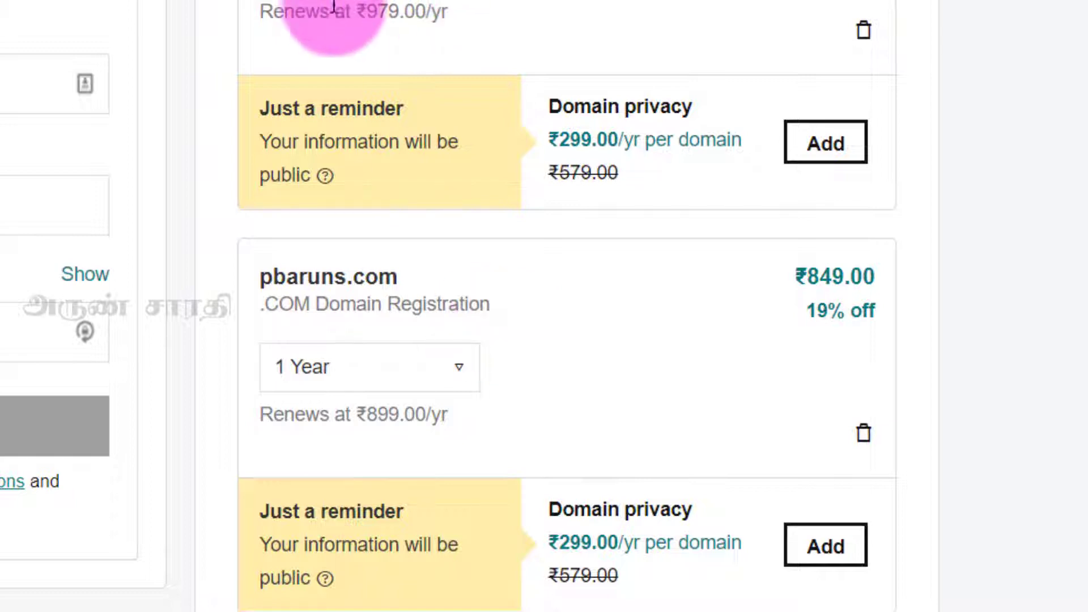
# Step: Compare the renewal prices of pbaruns.xyz and pbaruns.com, and remove pbaruns.com from the GoDaddy cart
pyautogui.moveTo(357, 11); pyautogui.dragTo(517, 41)
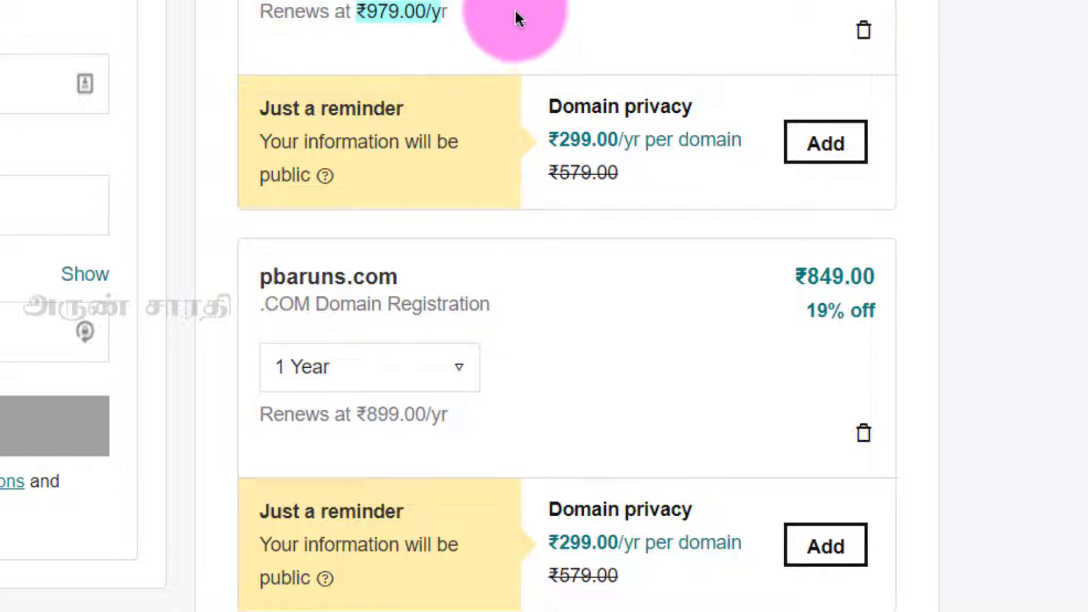
pyautogui.click(513, 17)
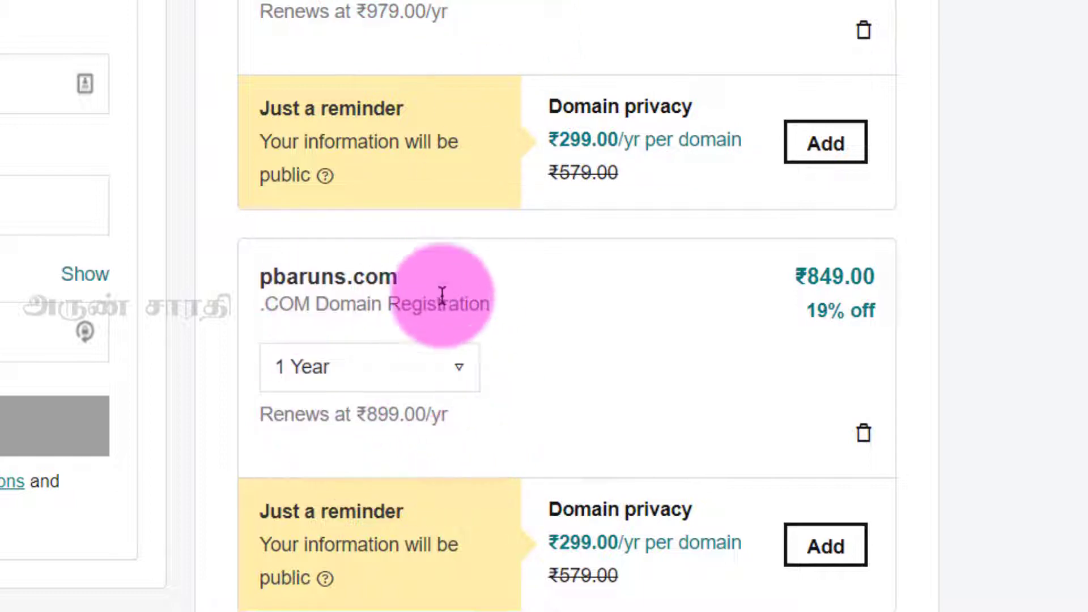
pyautogui.moveTo(339, 419); pyautogui.dragTo(439, 418)
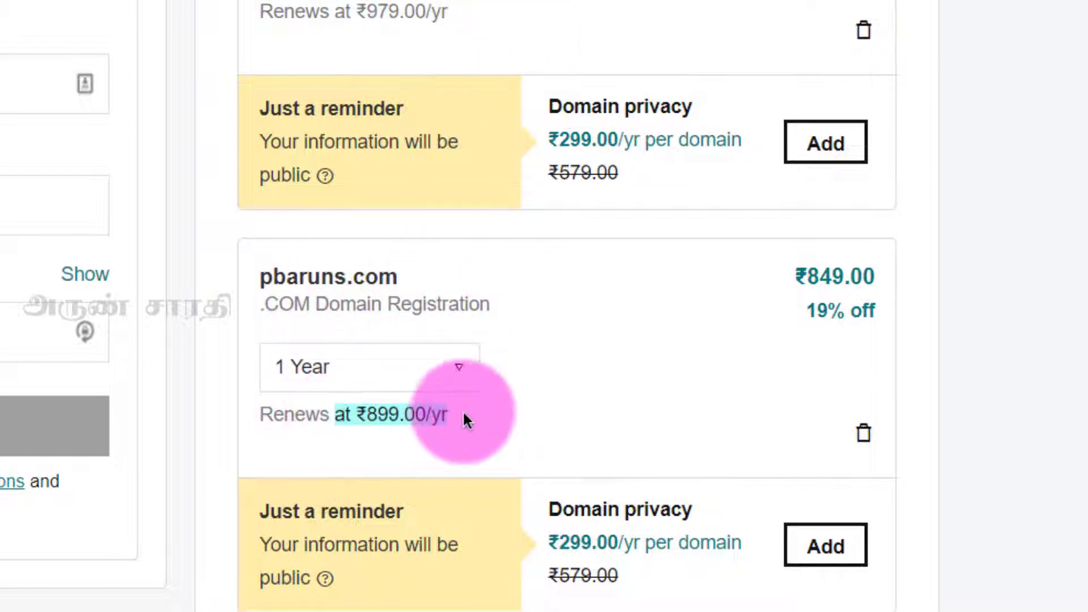
pyautogui.click(474, 423)
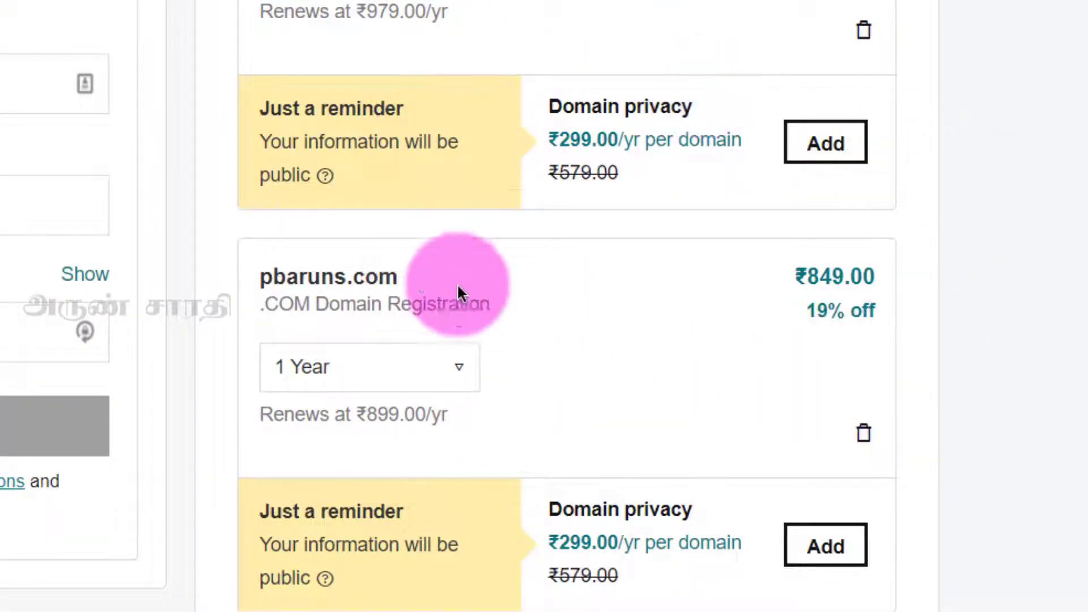
pyautogui.click(864, 431)
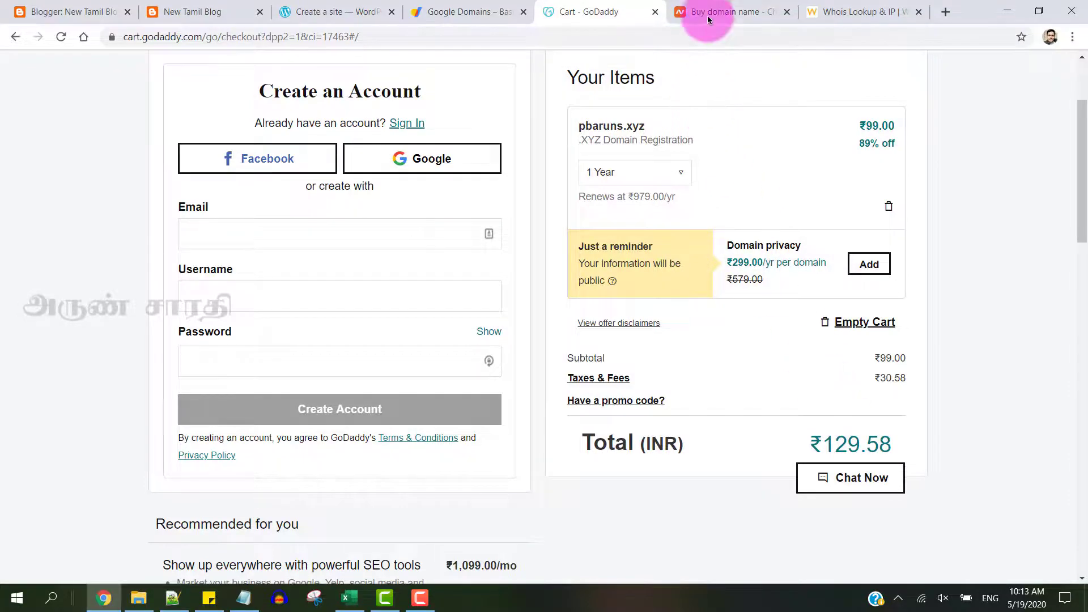
# Step: Search Namecheap for the domain pbaruns.xyz and add it to the cart
pyautogui.click(731, 12)
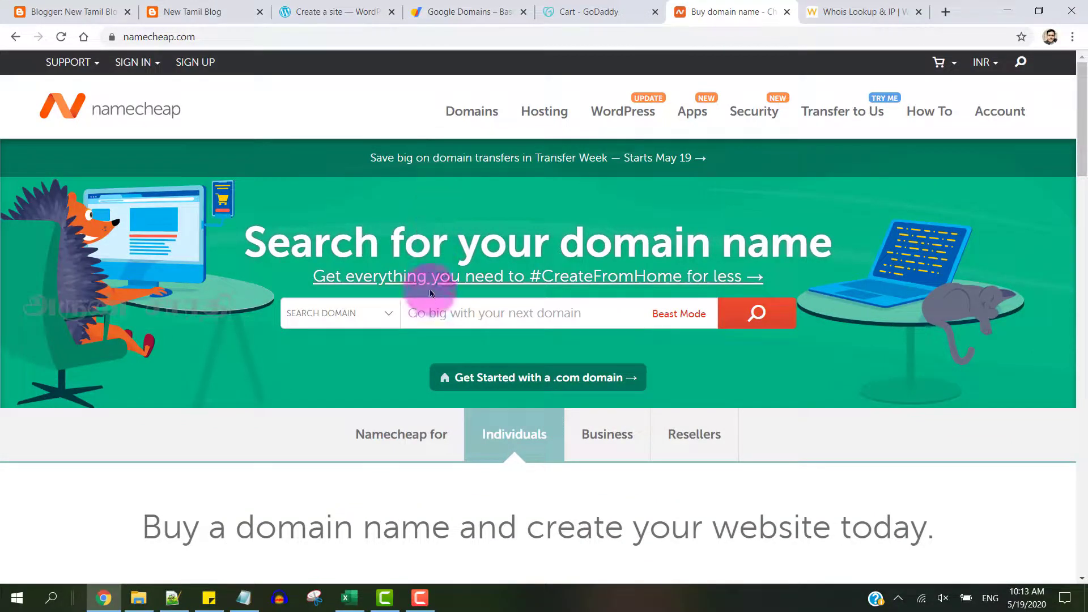
pyautogui.click(436, 315)
pyautogui.write('pbarath')
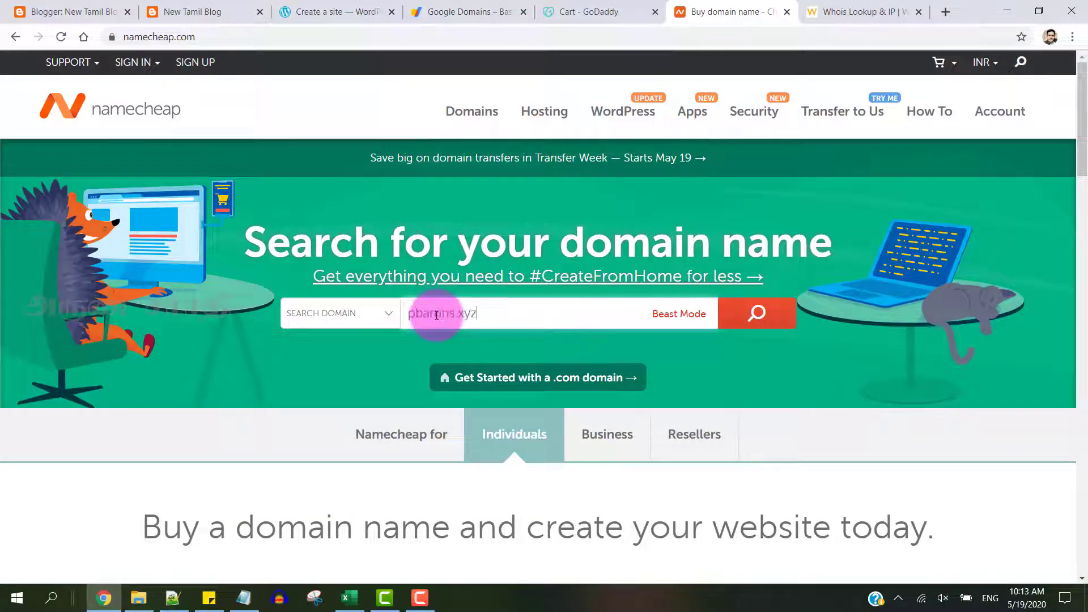
pyautogui.write('s.xyz')
pyautogui.press('Return')
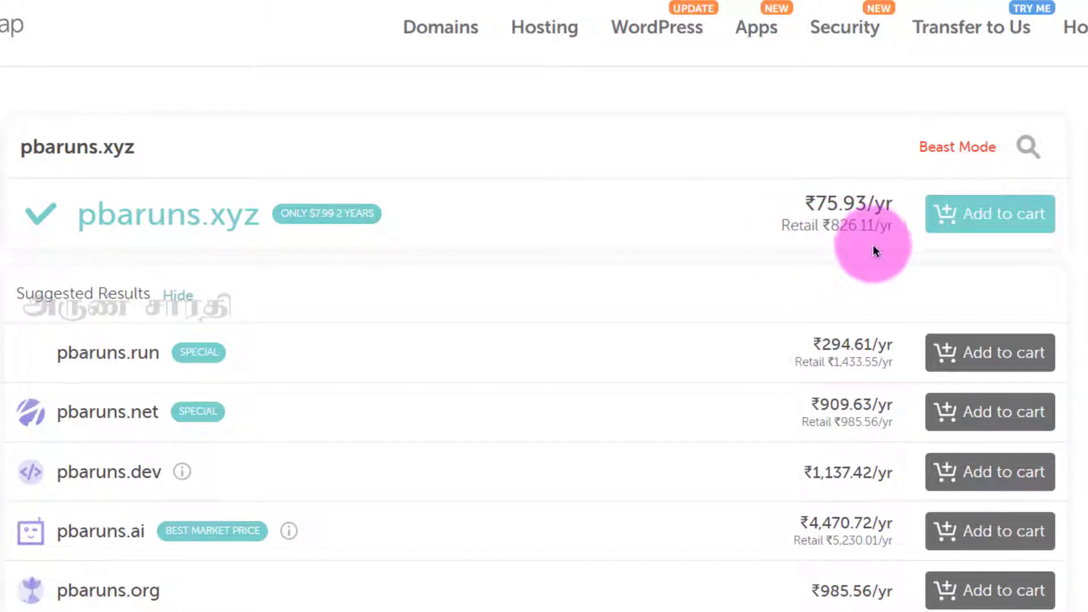
pyautogui.click(967, 219)
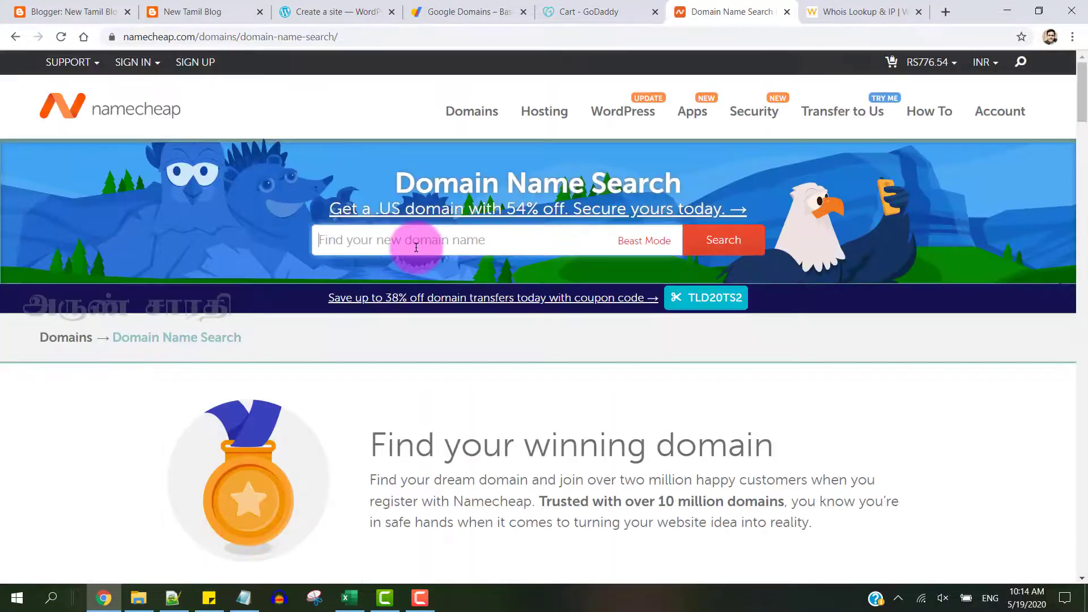
# Step: Search Namecheap for pbaruns.com, add it to the cart and display the cart items
pyautogui.click(416, 247)
pyautogui.write('pbaruns.com')
pyautogui.press('Return')
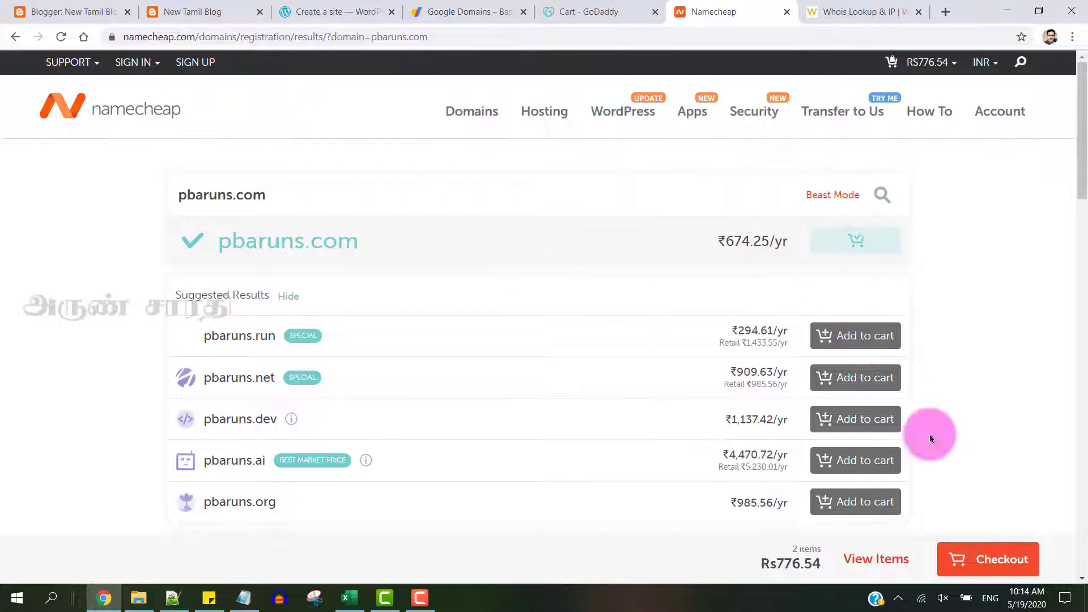
pyautogui.click(957, 563)
pyautogui.click(878, 561)
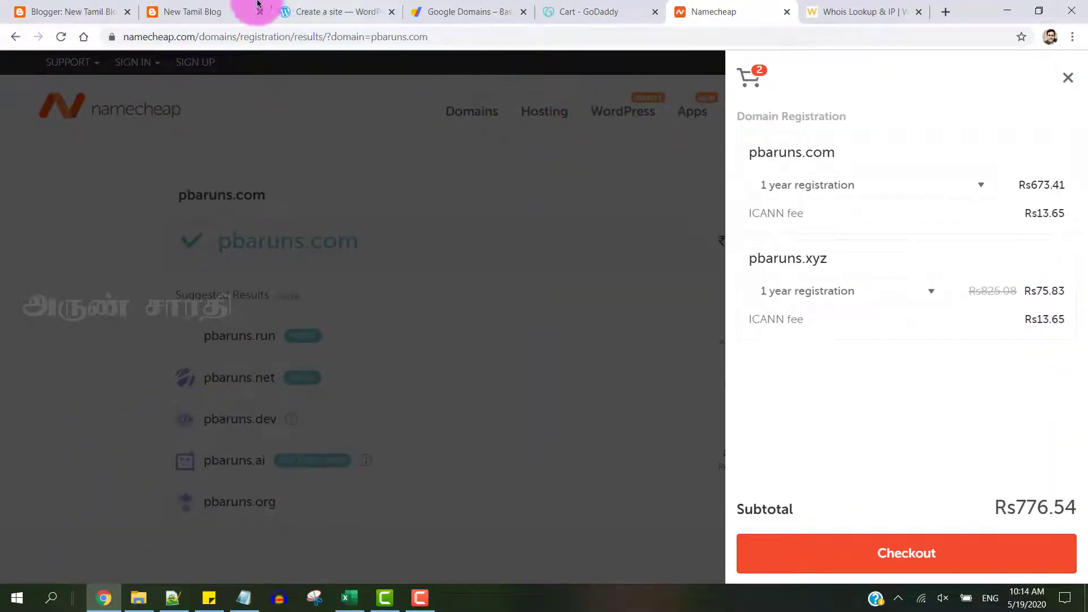
# Step: Review the WordPress, Google Domains and GoDaddy pages for comparison, and return to the Namecheap cart
pyautogui.click(351, 12)
pyautogui.click(447, 7)
pyautogui.click(590, 11)
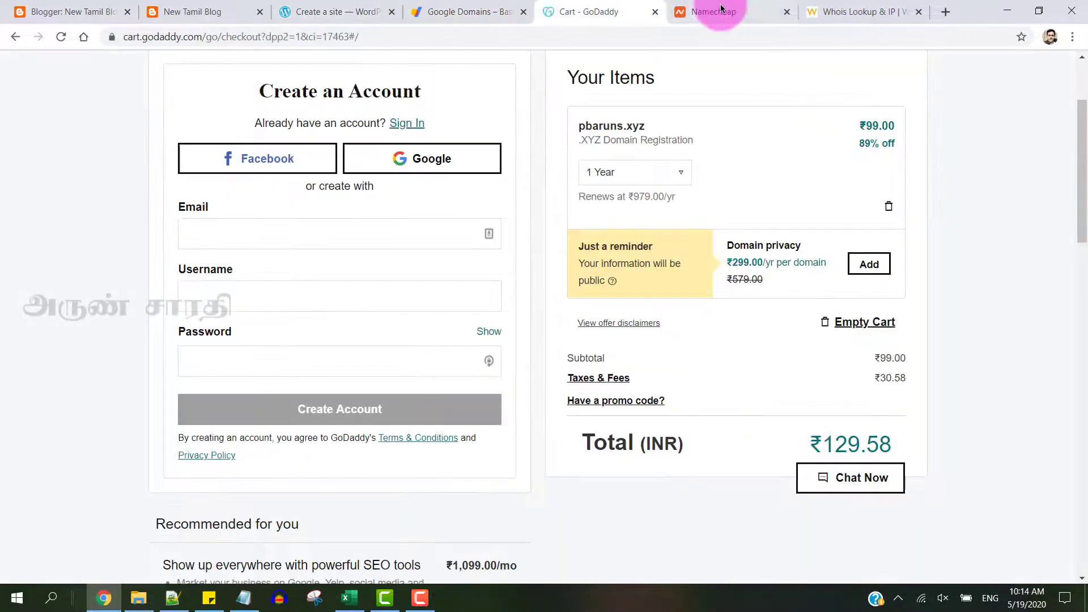
pyautogui.click(713, 11)
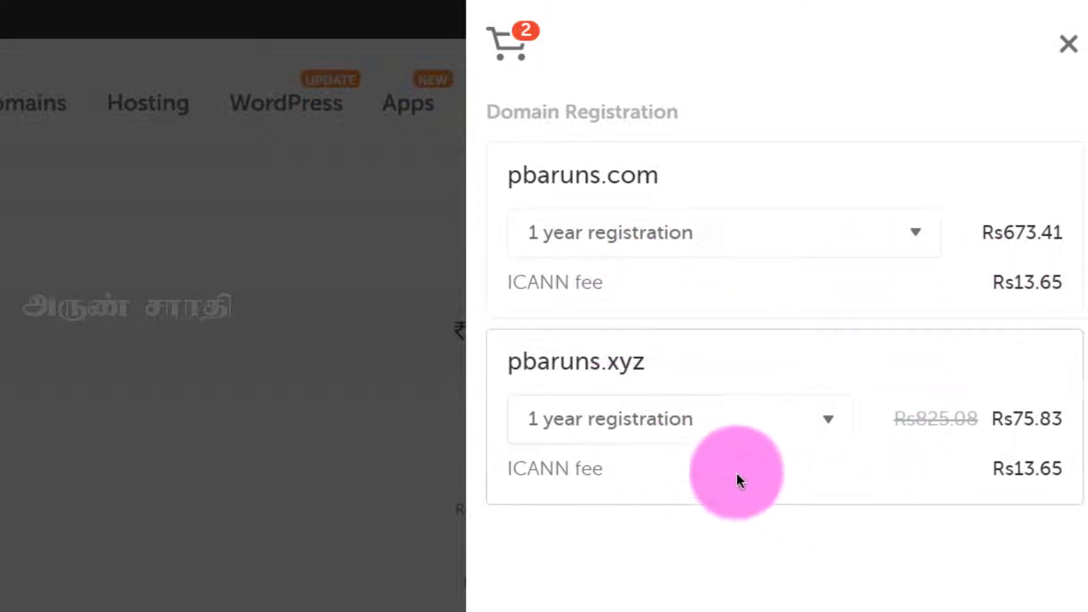
# Step: Check the retail and discounted prices of pbaruns.xyz in the Namecheap cart, and return to the GoDaddy cart
pyautogui.moveTo(610, 362); pyautogui.dragTo(644, 362)
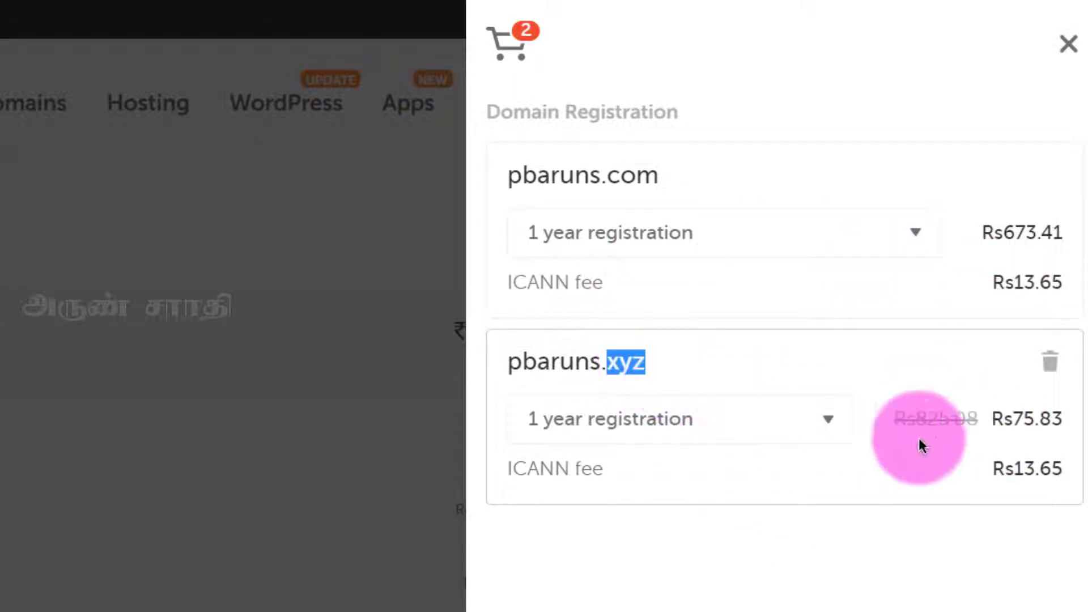
pyautogui.moveTo(894, 422); pyautogui.dragTo(969, 421)
pyautogui.click(935, 416)
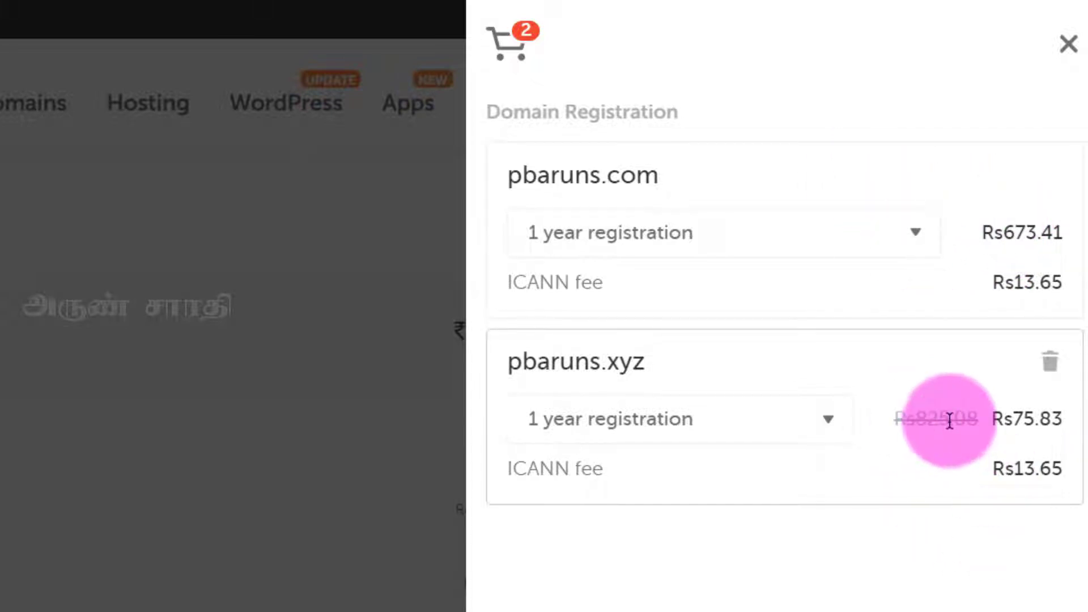
pyautogui.click(530, 8)
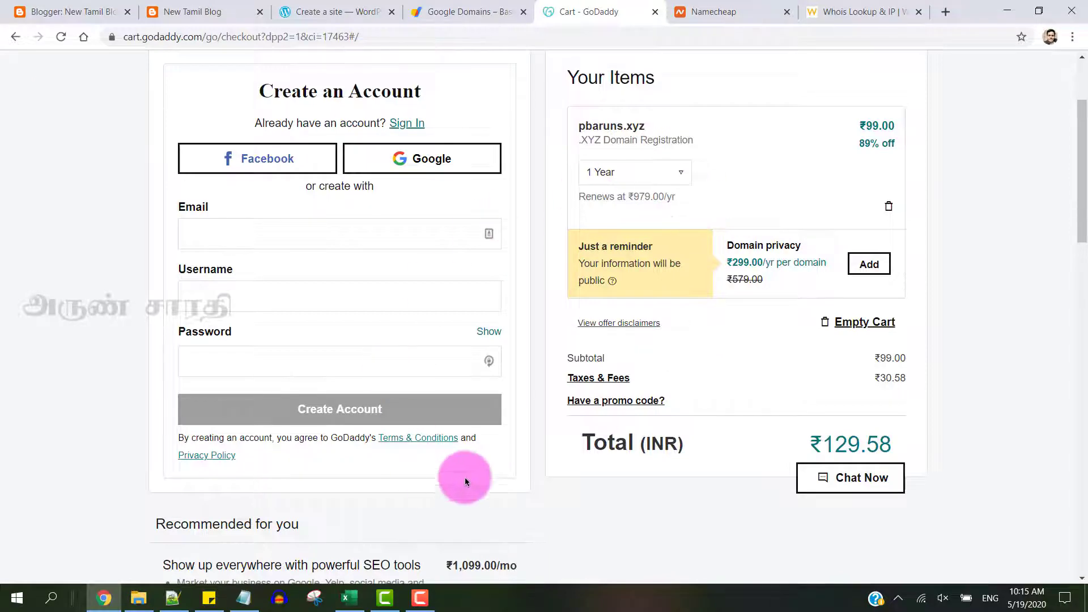
# Step: Switch to the domains.xlsx workbook in Excel and compare the providers' yearly .xyz prices, ending on Namecheap's
pyautogui.click(349, 597)
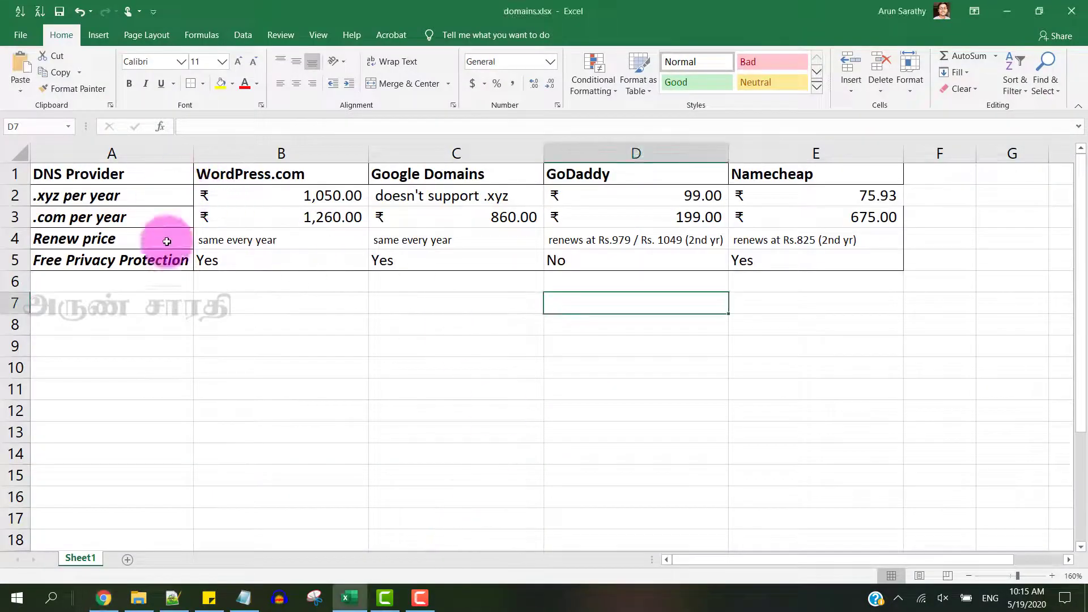
pyautogui.click(248, 341)
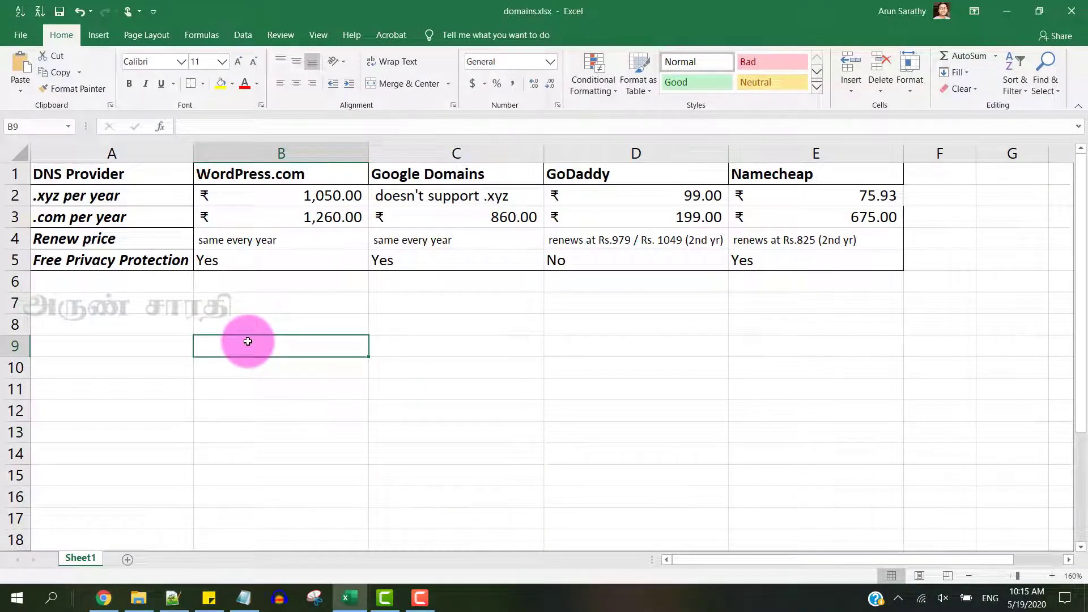
pyautogui.click(15, 195)
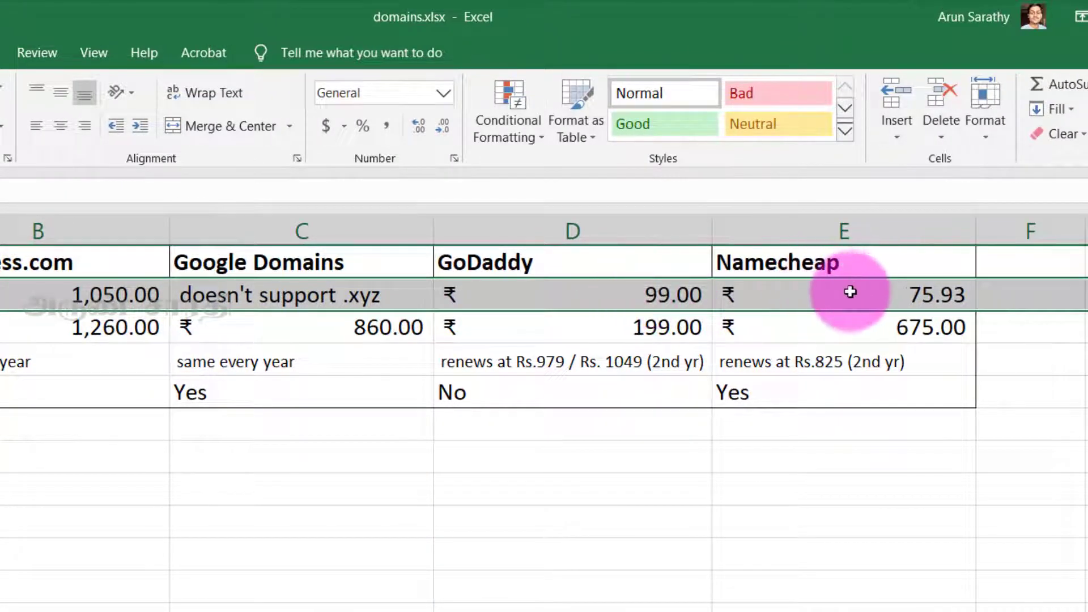
pyautogui.click(901, 296)
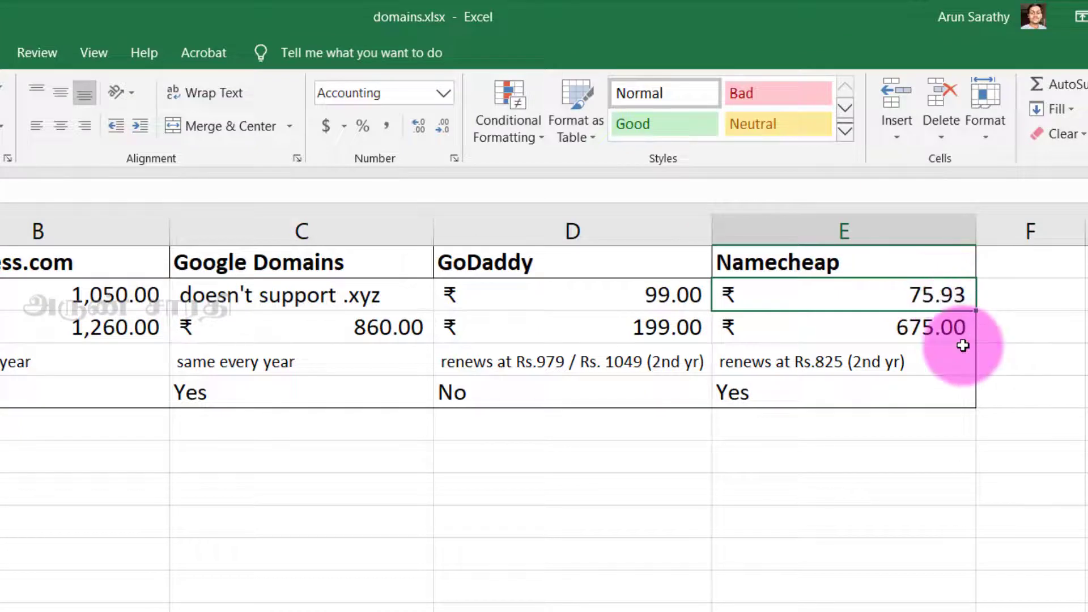
# Step: Compare the yearly .com prices across the four providers, along with the renewal prices of GoDaddy and Namecheap
pyautogui.click(210, 318)
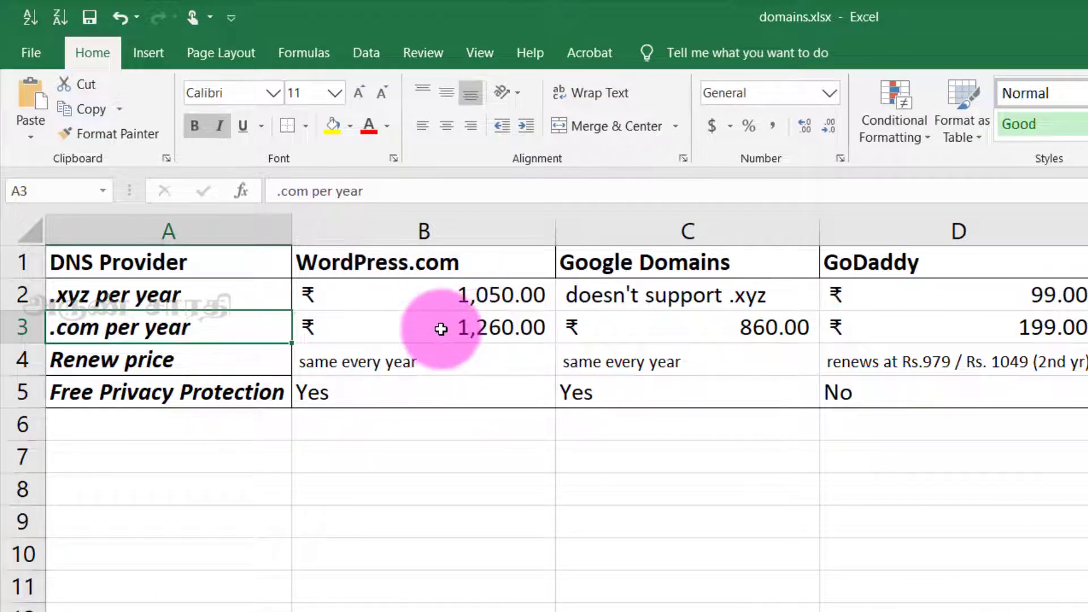
pyautogui.click(441, 328)
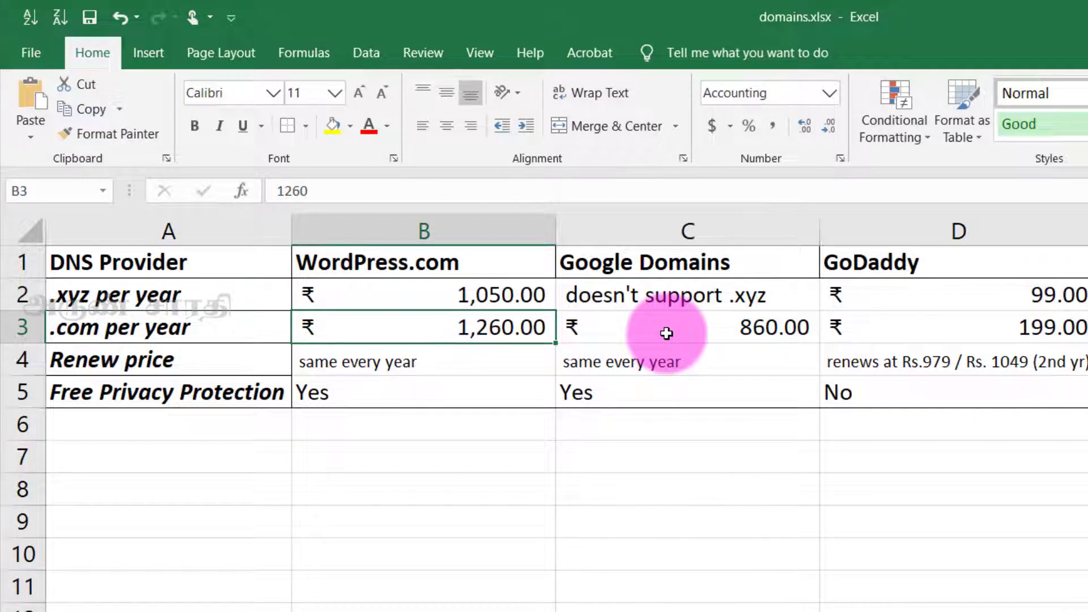
pyautogui.click(708, 330)
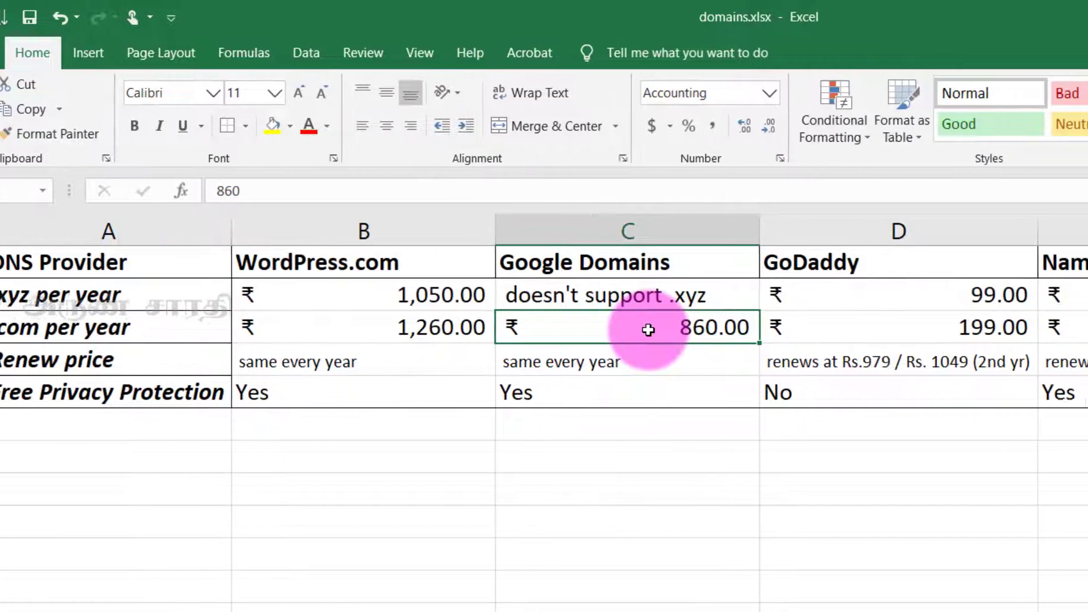
pyautogui.click(979, 330)
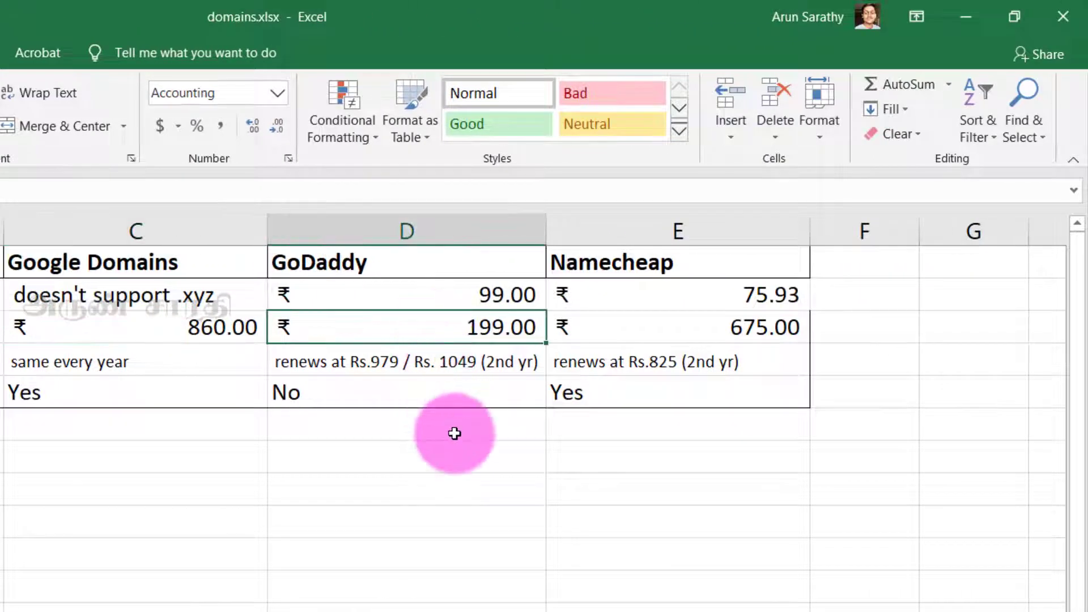
pyautogui.click(357, 366)
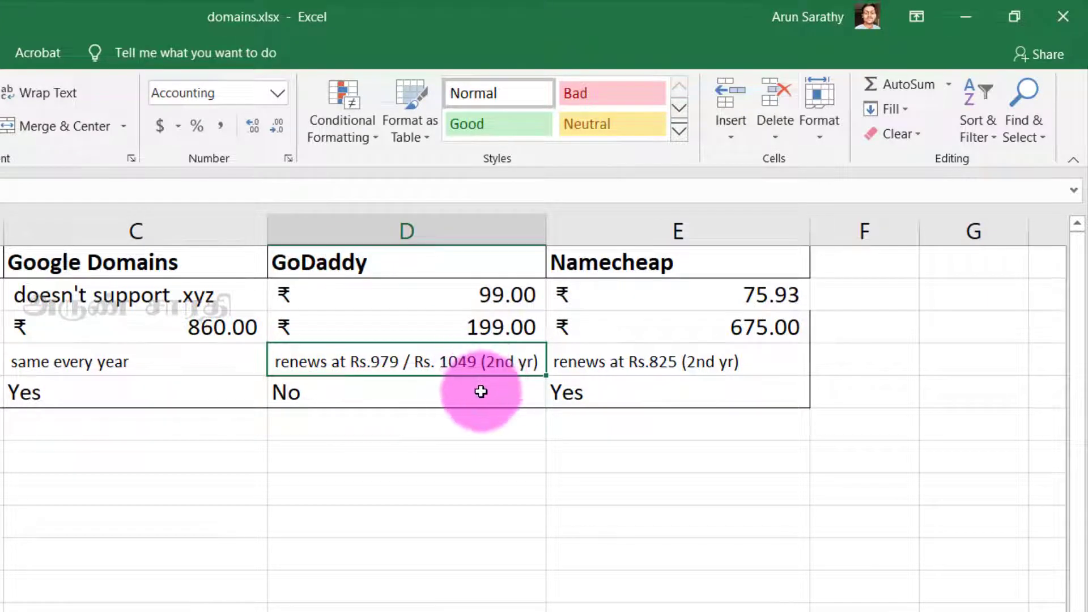
pyautogui.click(693, 330)
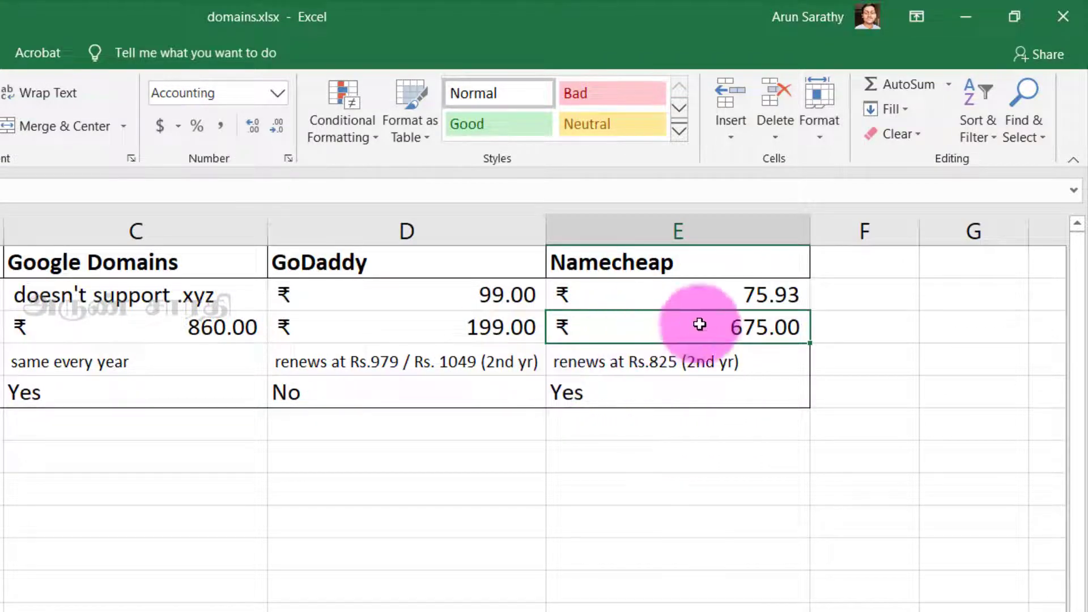
pyautogui.click(690, 297)
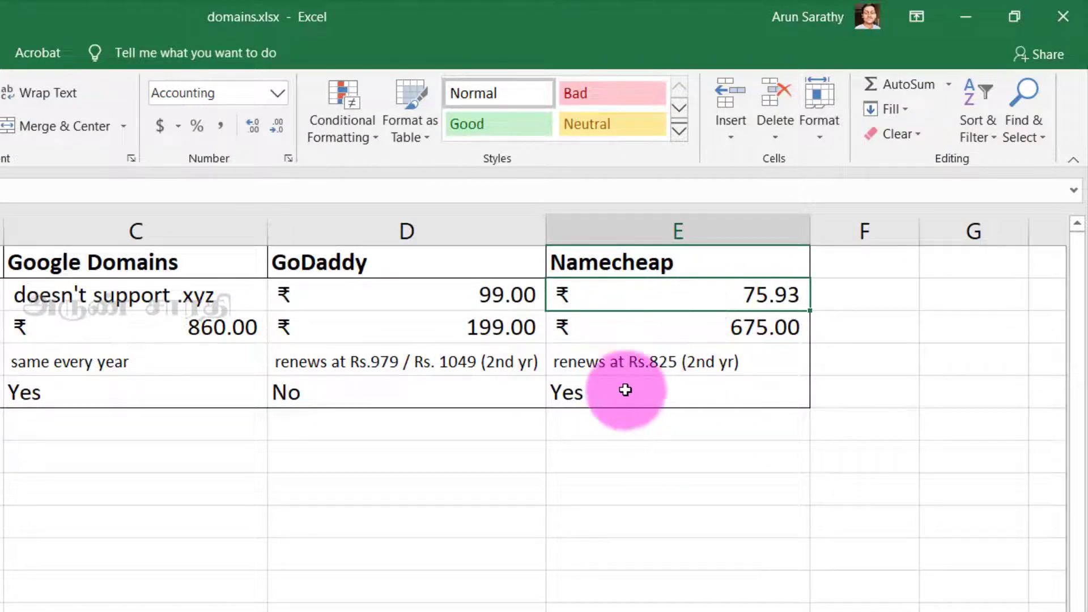
pyautogui.click(680, 360)
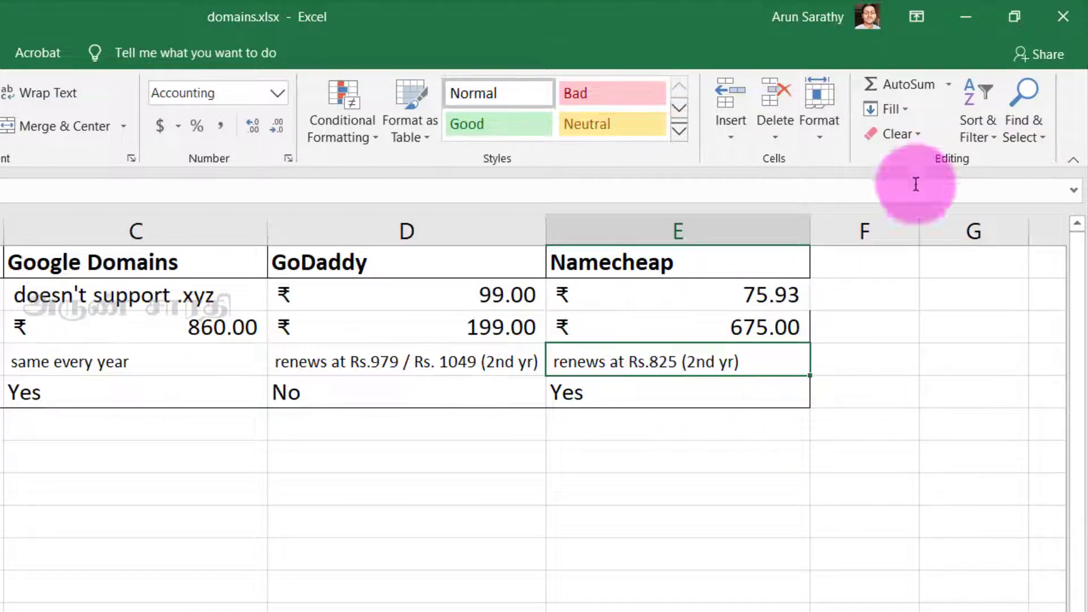
# Step: Recheck the GoDaddy and Namecheap carts in the browser, and return to Namecheap's .com and .xyz prices in the Excel workbook
pyautogui.click(966, 17)
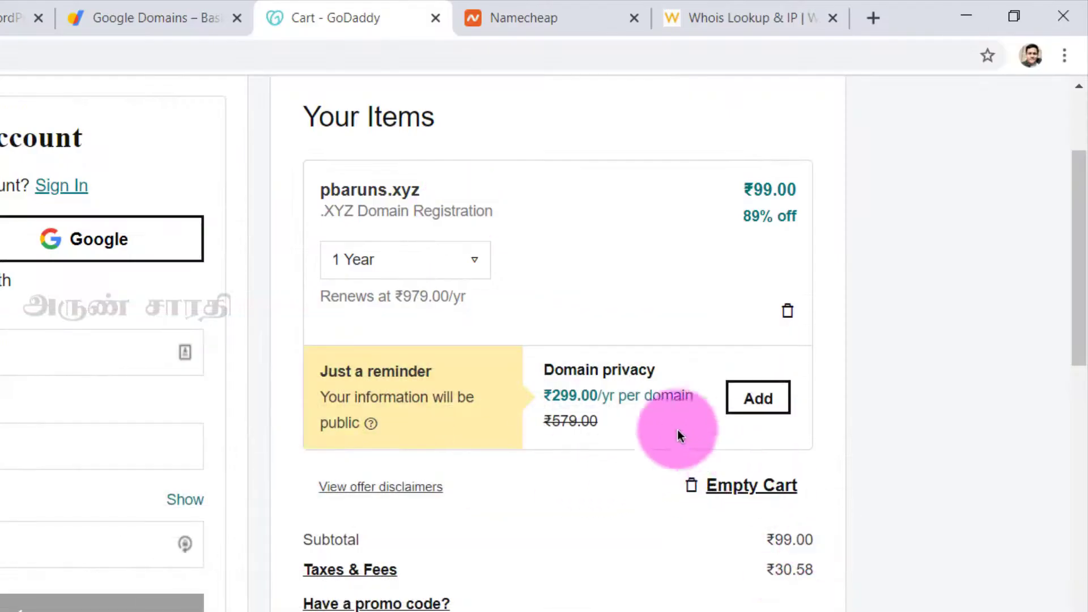
pyautogui.hotkey('ctrl', 'Tab')
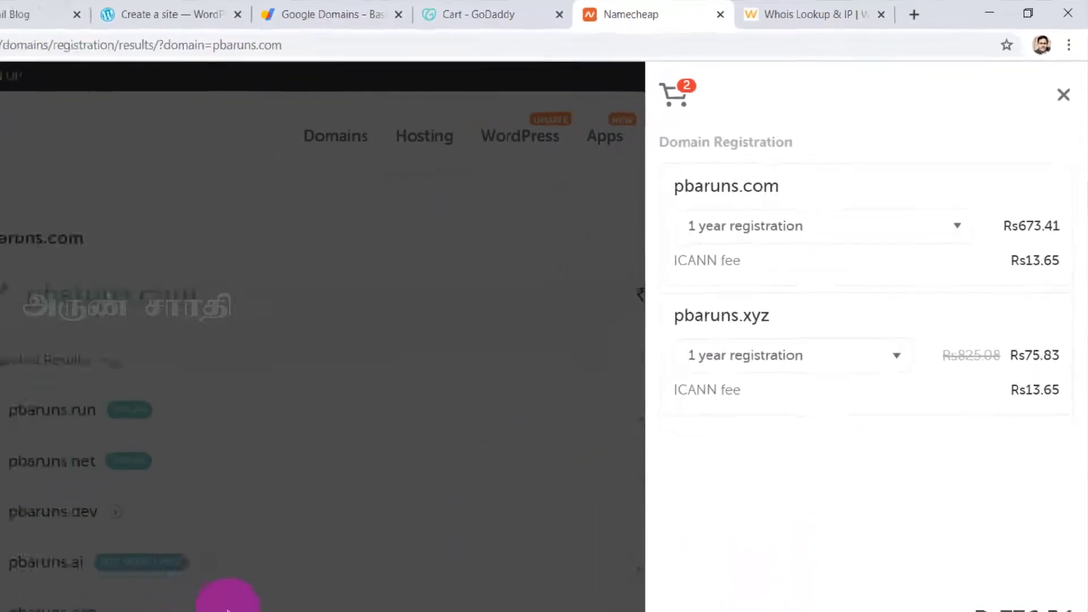
pyautogui.click(352, 598)
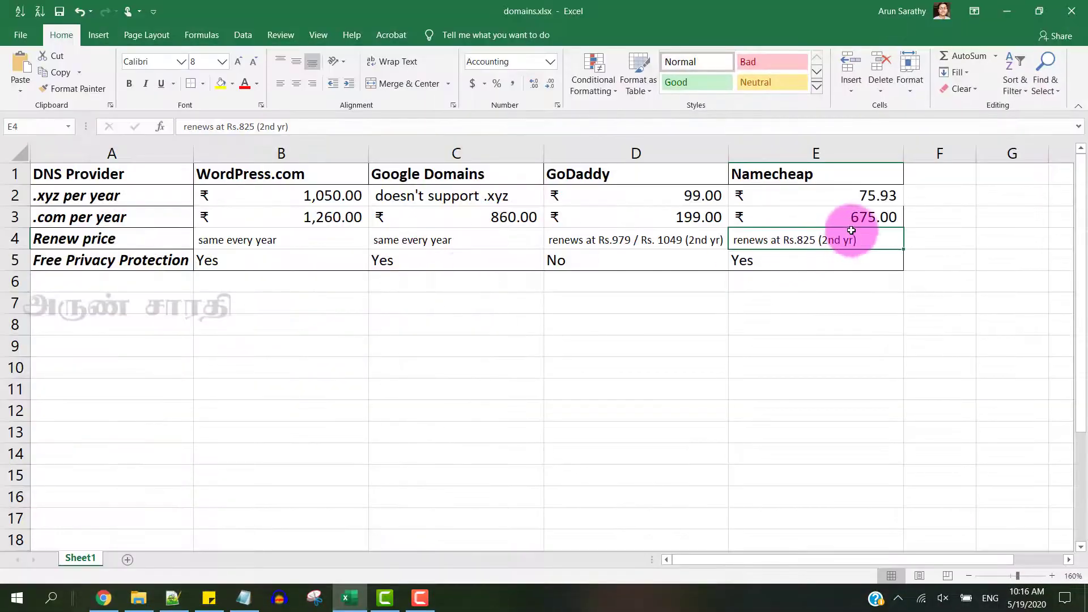
pyautogui.click(821, 216)
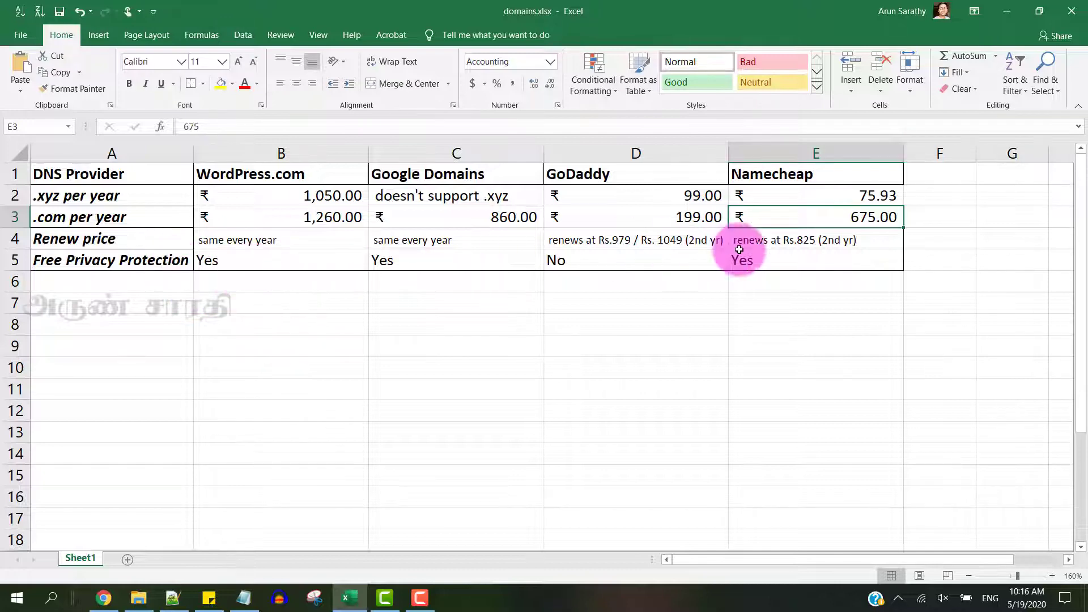
pyautogui.click(758, 196)
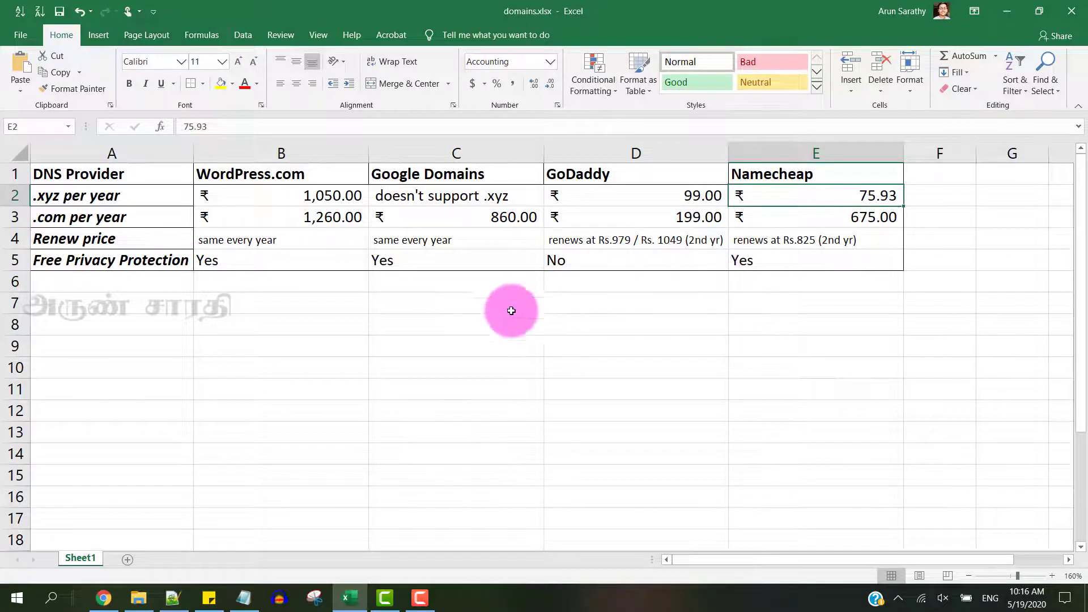
# Step: Examine the Free Privacy Protection row for Namecheap and WordPress.com
pyautogui.click(15, 260)
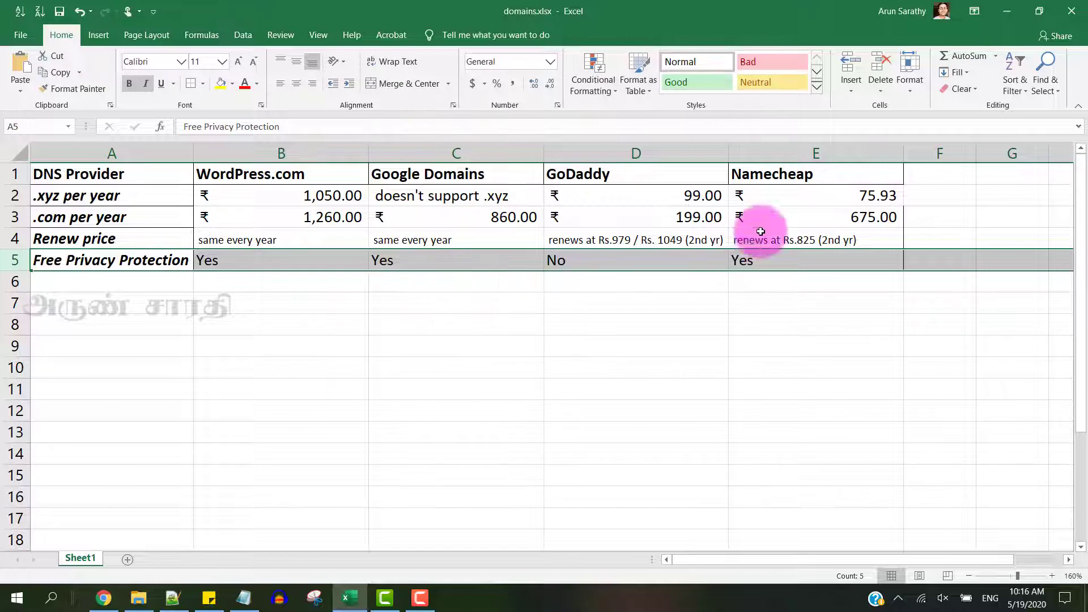
pyautogui.click(749, 261)
pyautogui.click(281, 260)
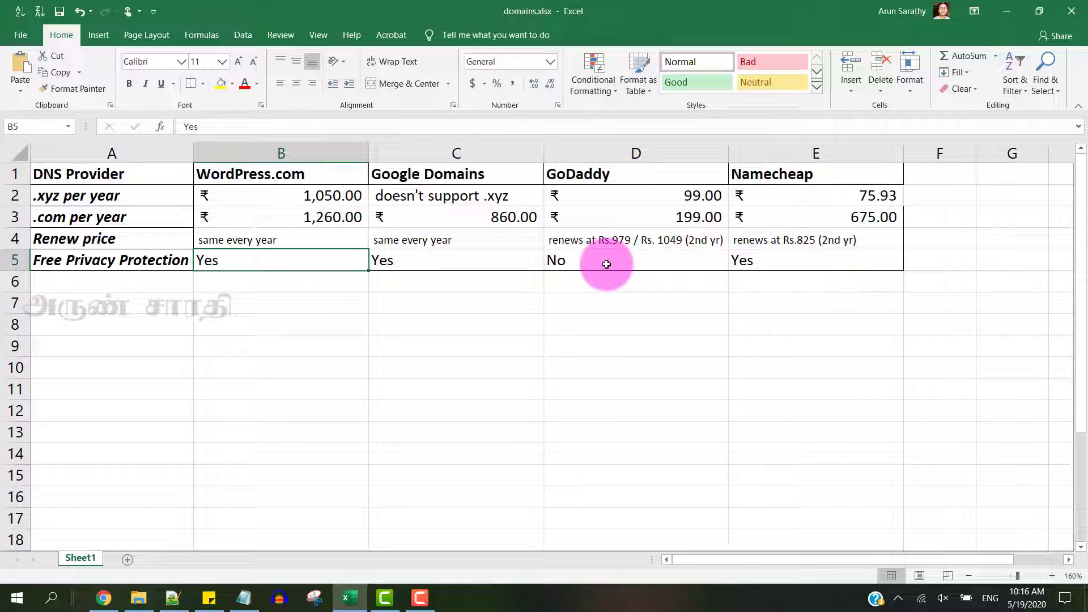
# Step: Compare the full GoDaddy, Namecheap and Google Domains columns to weigh up the providers, ending on the Namecheap column
pyautogui.moveTo(602, 261); pyautogui.dragTo(603, 172)
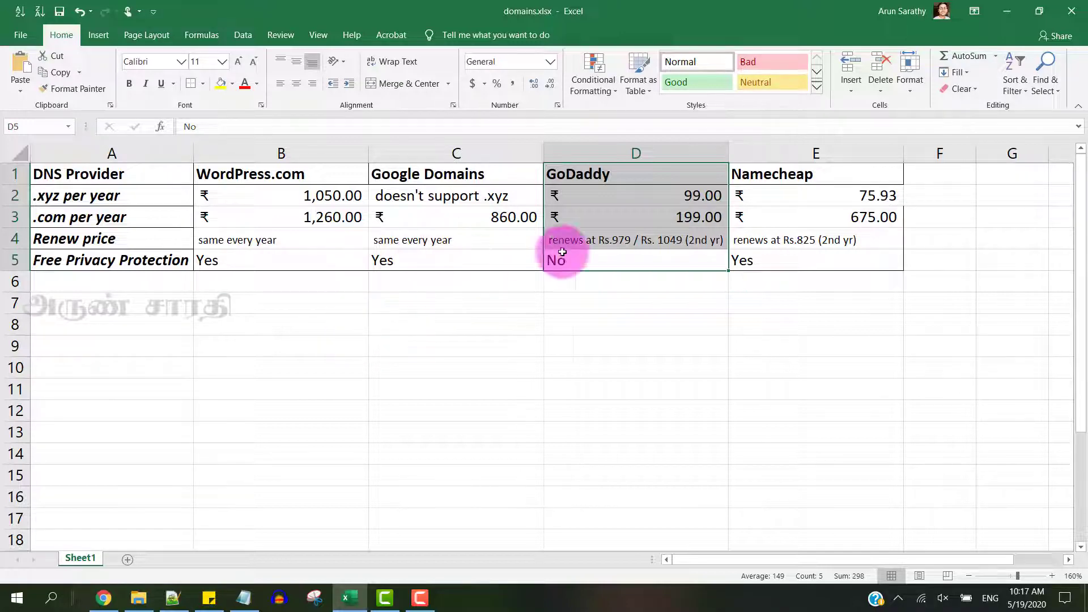
pyautogui.moveTo(633, 171); pyautogui.dragTo(632, 261)
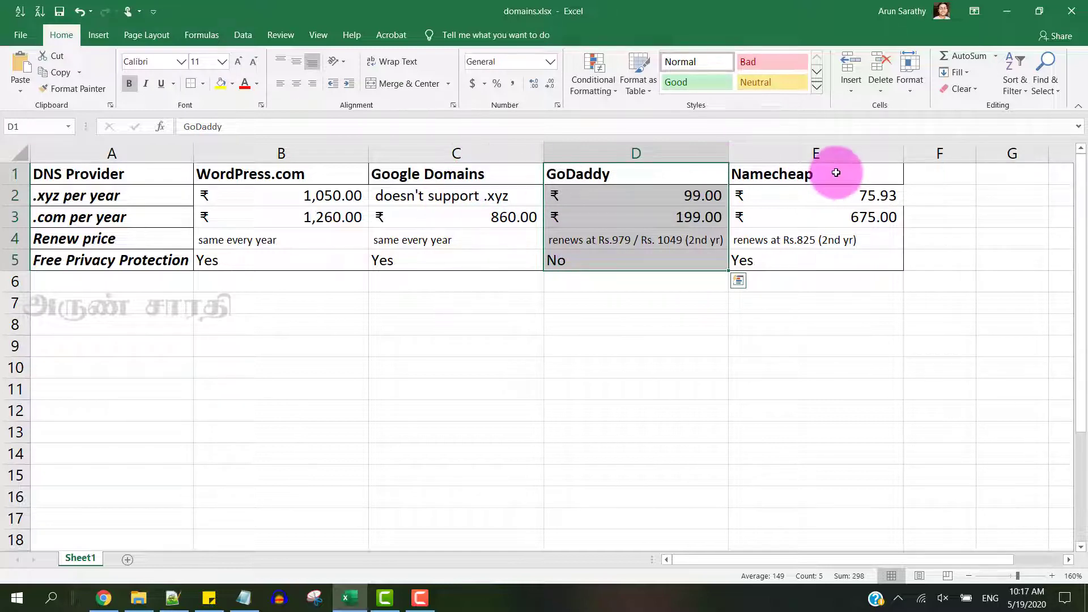
pyautogui.moveTo(836, 173); pyautogui.dragTo(835, 262)
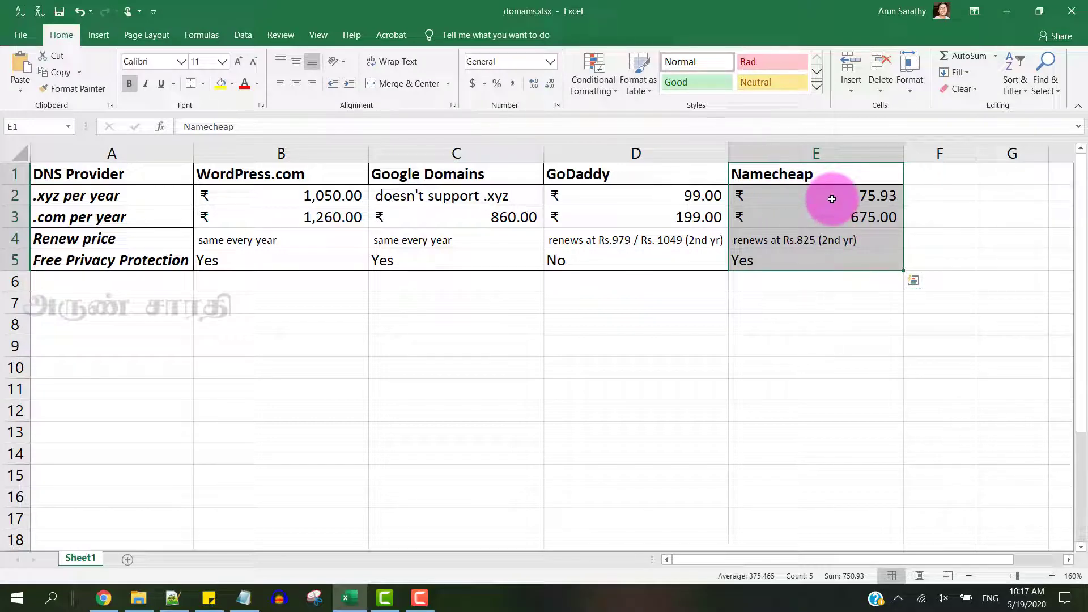
pyautogui.moveTo(832, 199); pyautogui.dragTo(832, 214)
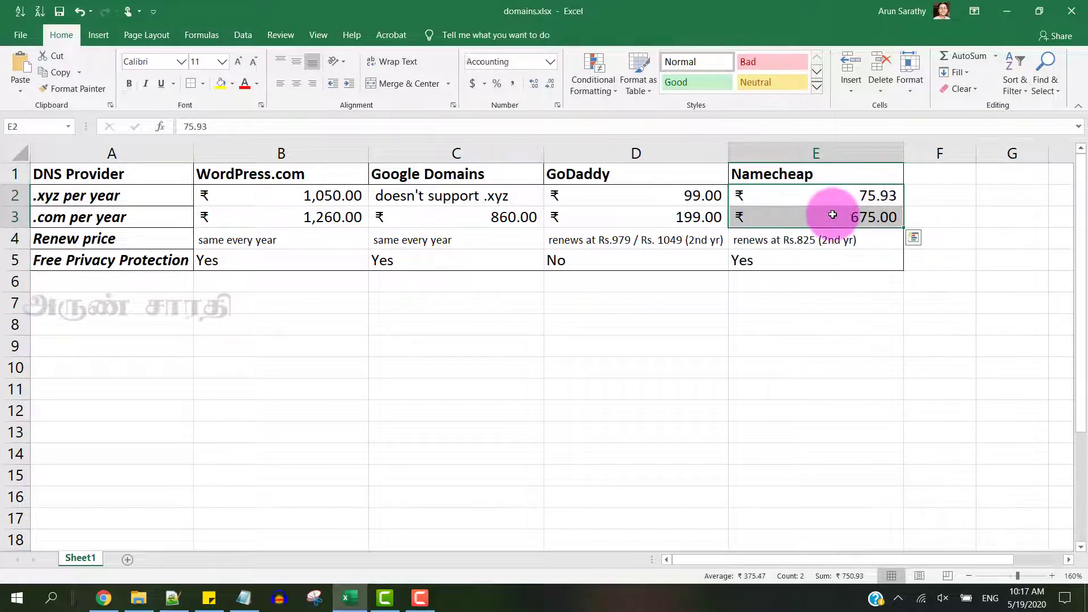
pyautogui.moveTo(810, 176); pyautogui.dragTo(815, 267)
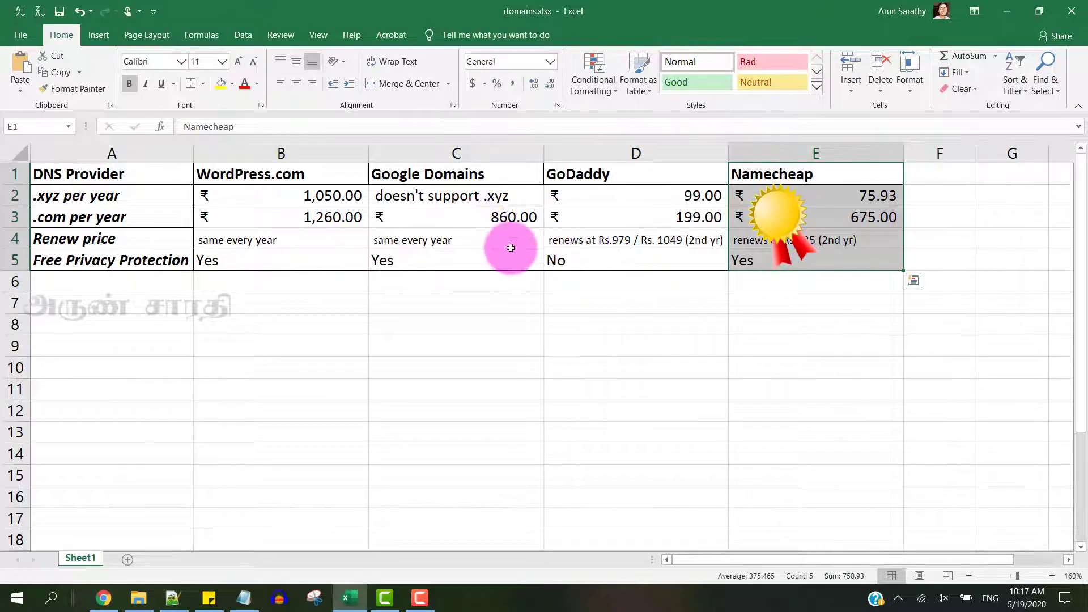
pyautogui.moveTo(459, 174); pyautogui.dragTo(468, 263)
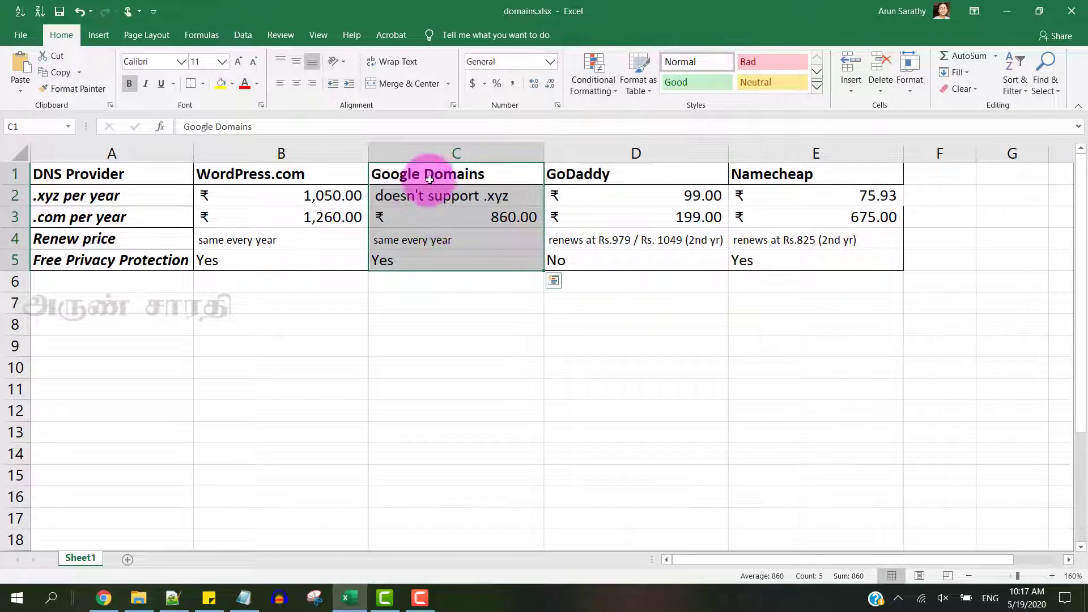
pyautogui.hotkey('shift', 'Return')
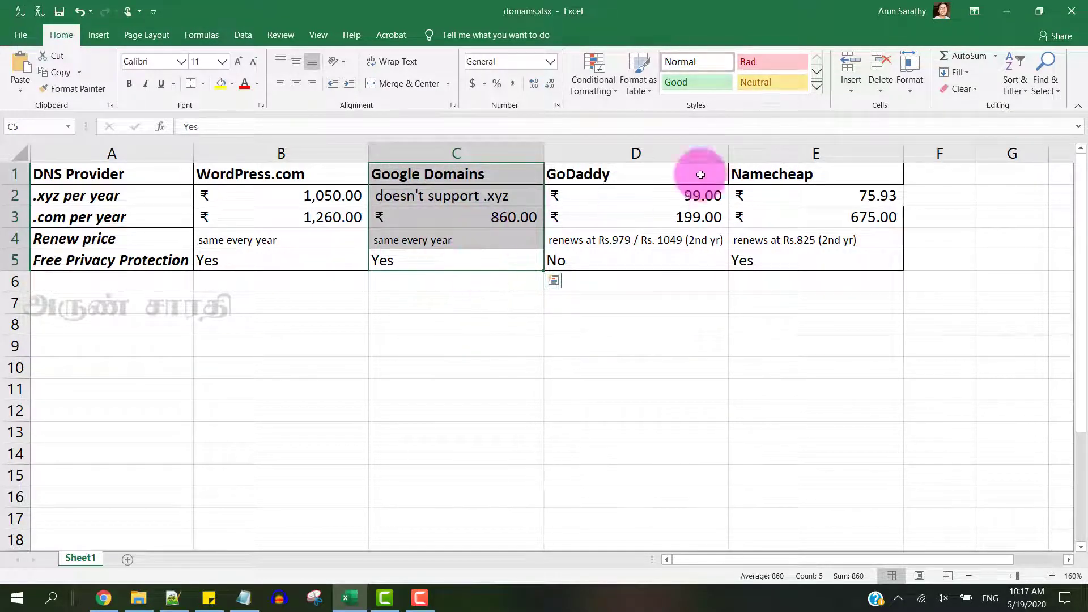
pyautogui.click(814, 181)
pyautogui.moveTo(814, 181); pyautogui.dragTo(810, 262)
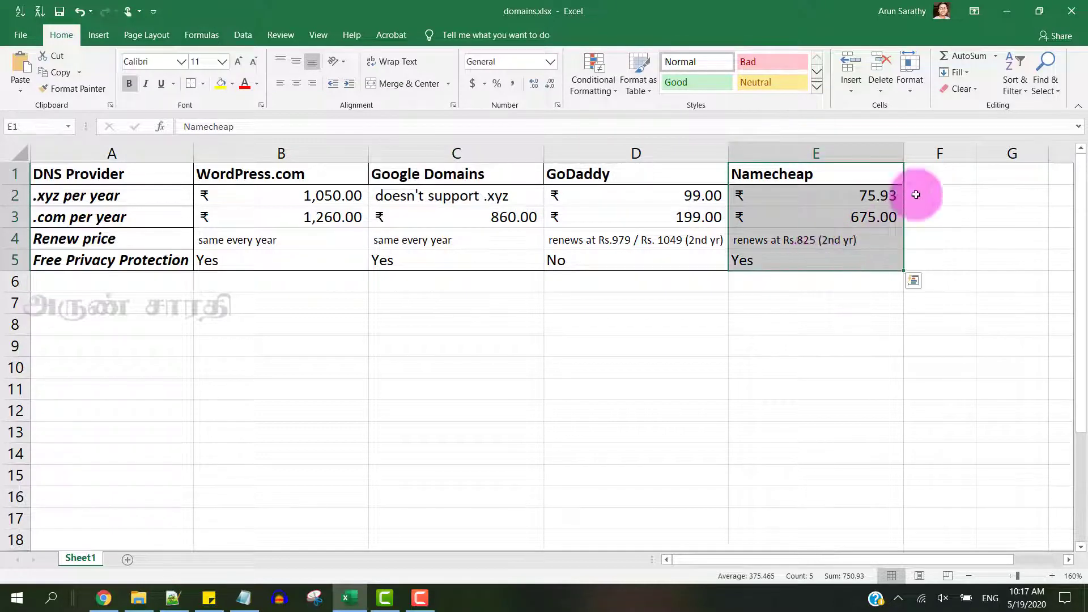
# Step: Switch back to the Namecheap cart in the browser and remove pbaruns.com from it
pyautogui.click(1007, 12)
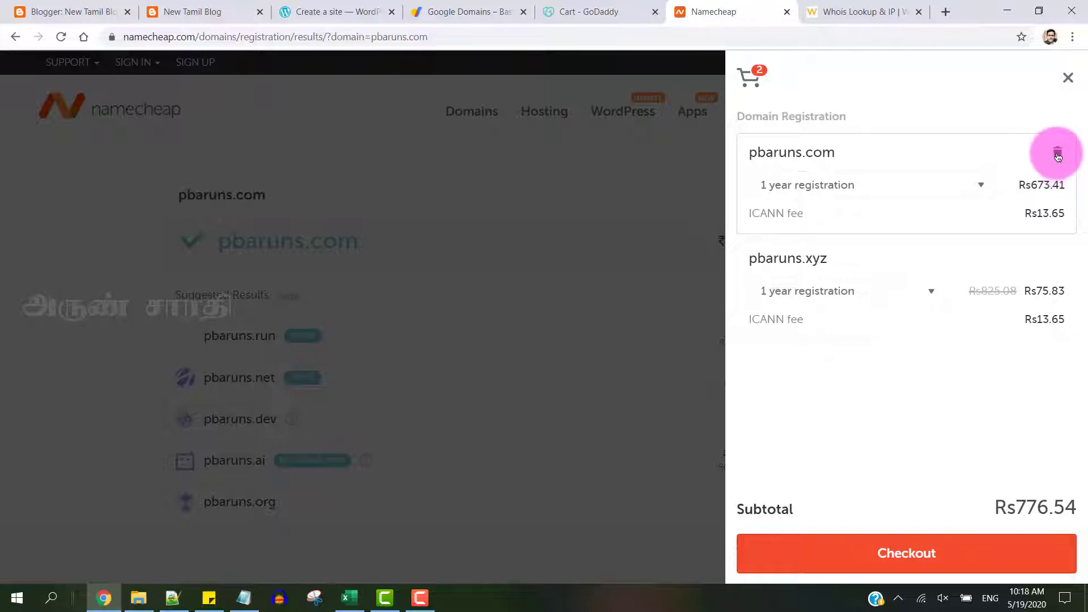
pyautogui.click(1058, 155)
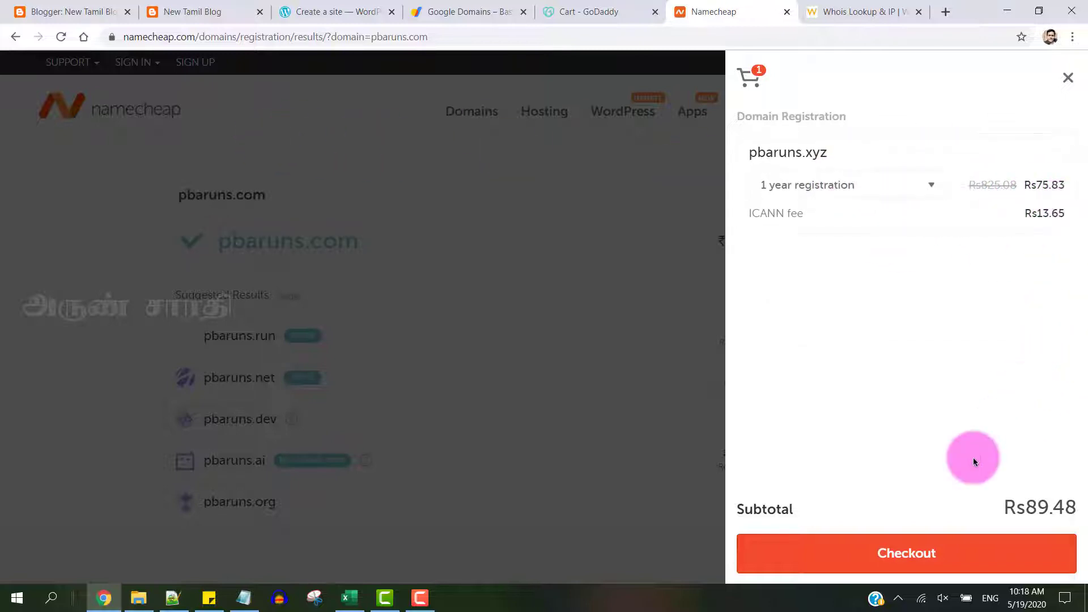
# Step: Check out the Namecheap cart with pbaruns.xyz, confirm the order and select the username field of the account login
pyautogui.click(962, 558)
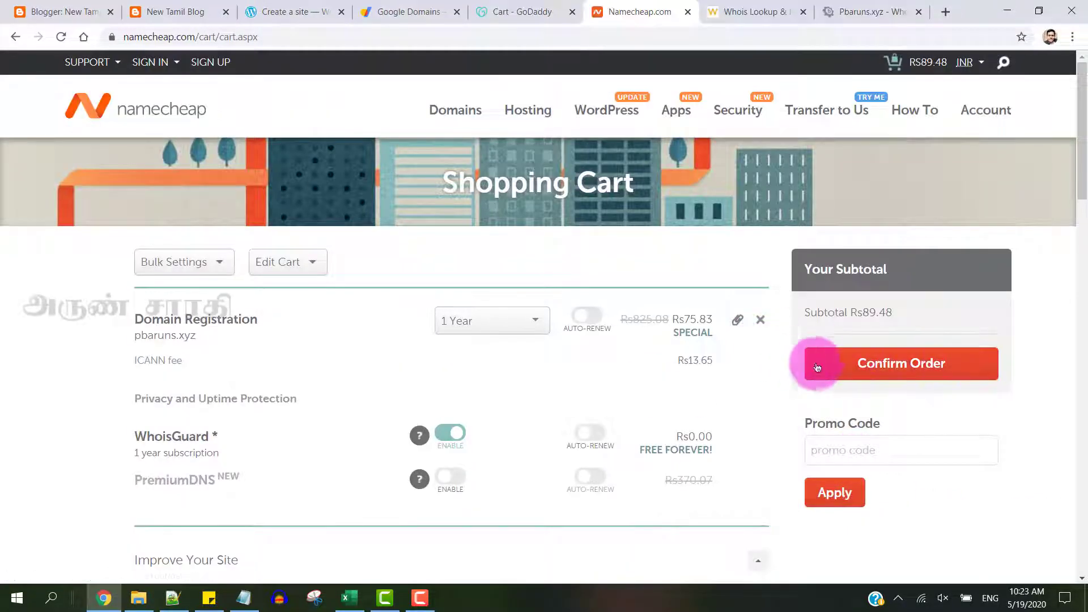
pyautogui.click(909, 371)
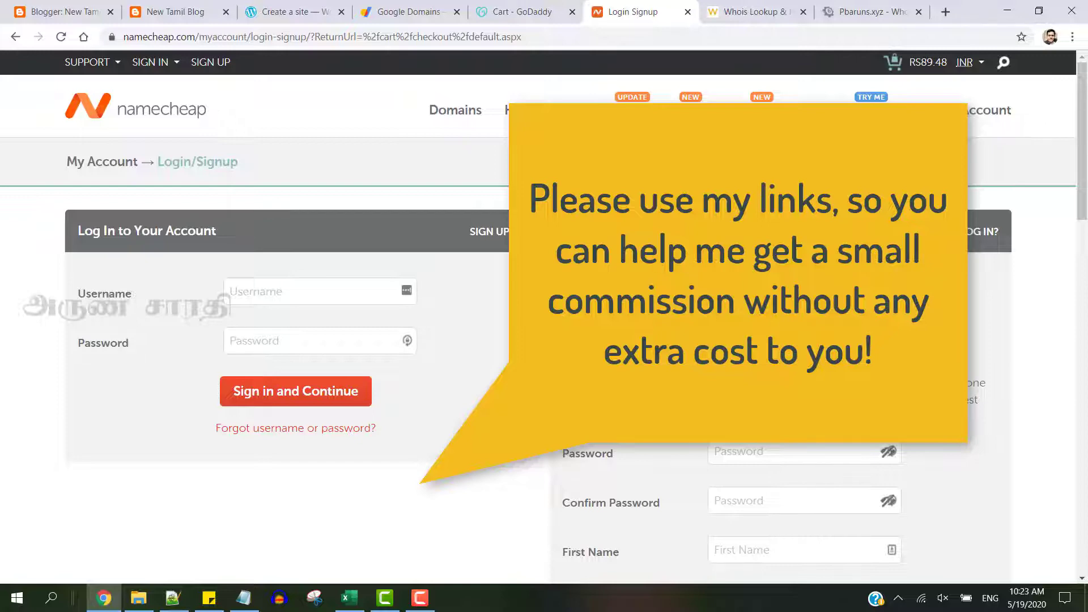
pyautogui.click(302, 290)
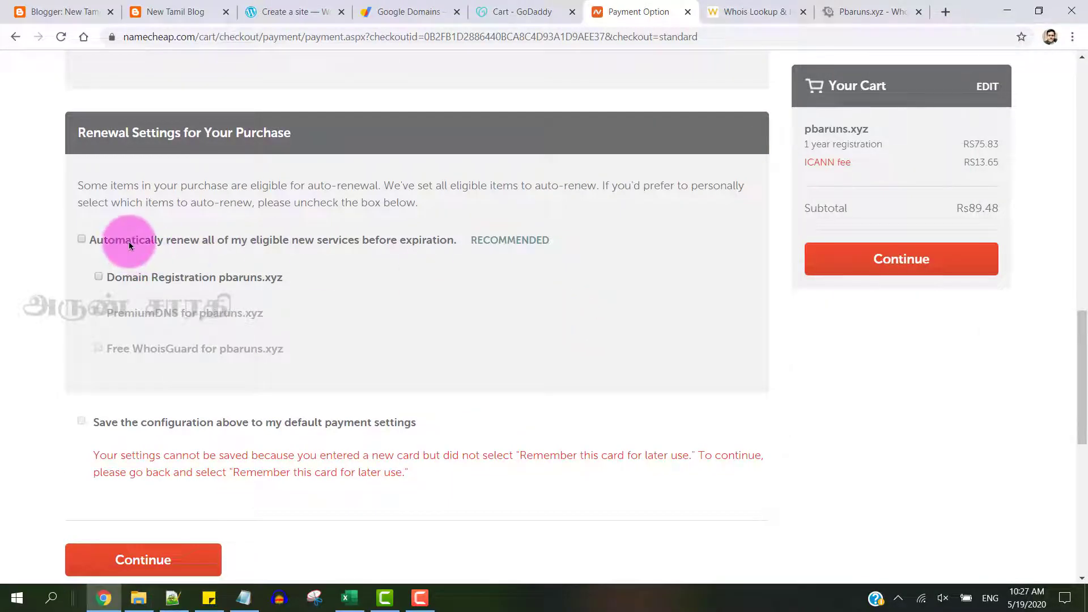
# Step: Leave automatic renewal turned off for all eligible services and continue to the order review
pyautogui.click(81, 240)
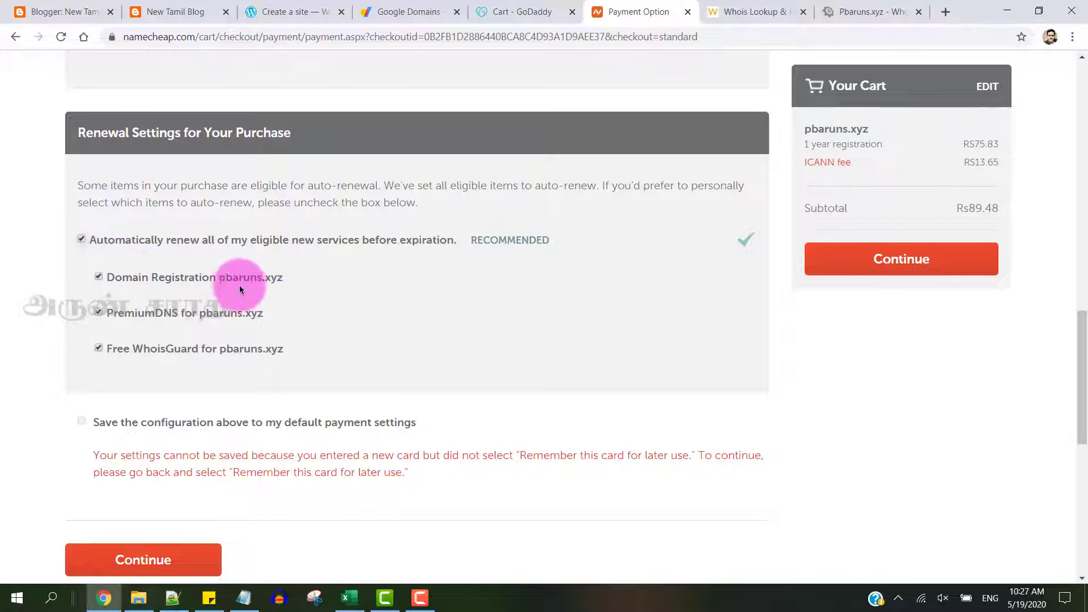
pyautogui.click(81, 238)
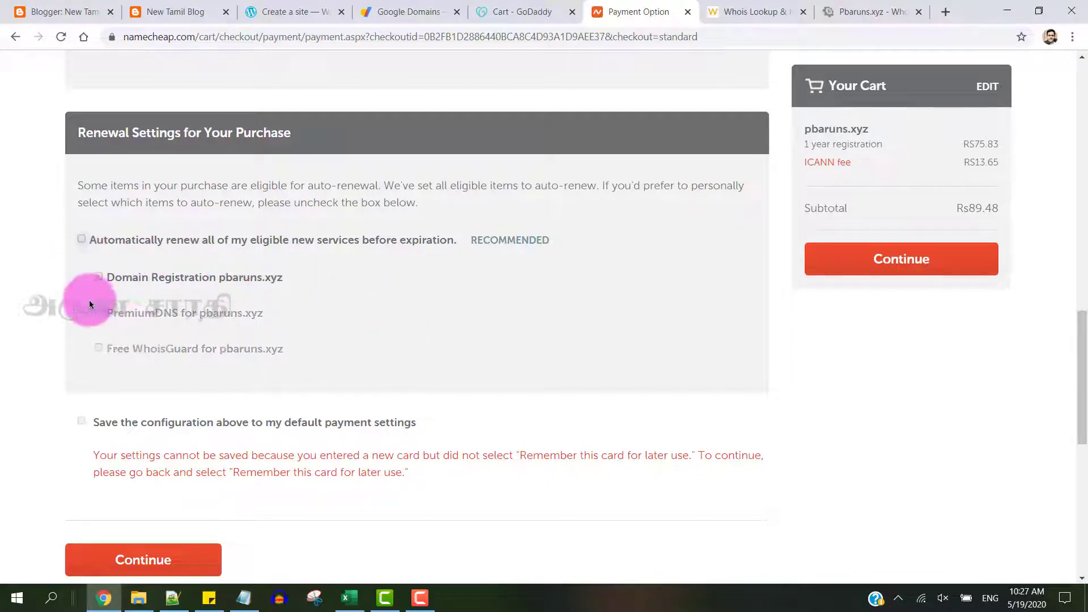
pyautogui.scroll(-3, 429, 296)
pyautogui.click(182, 408)
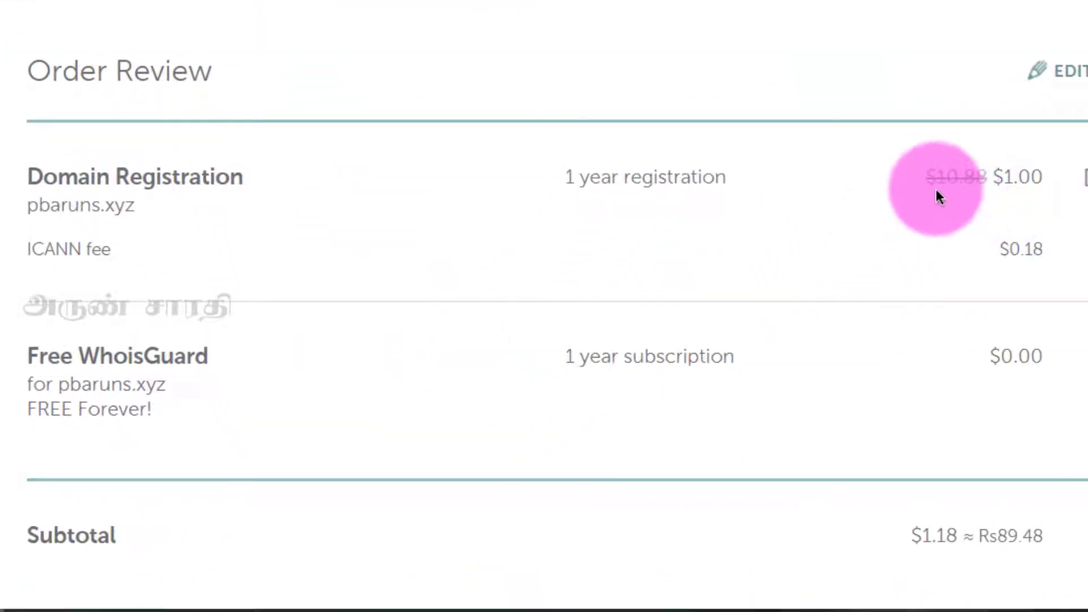
# Step: Review the order for the one-year pbaruns.xyz registration with free WhoisGuard and pay for it
pyautogui.scroll(-2, 311, 176)
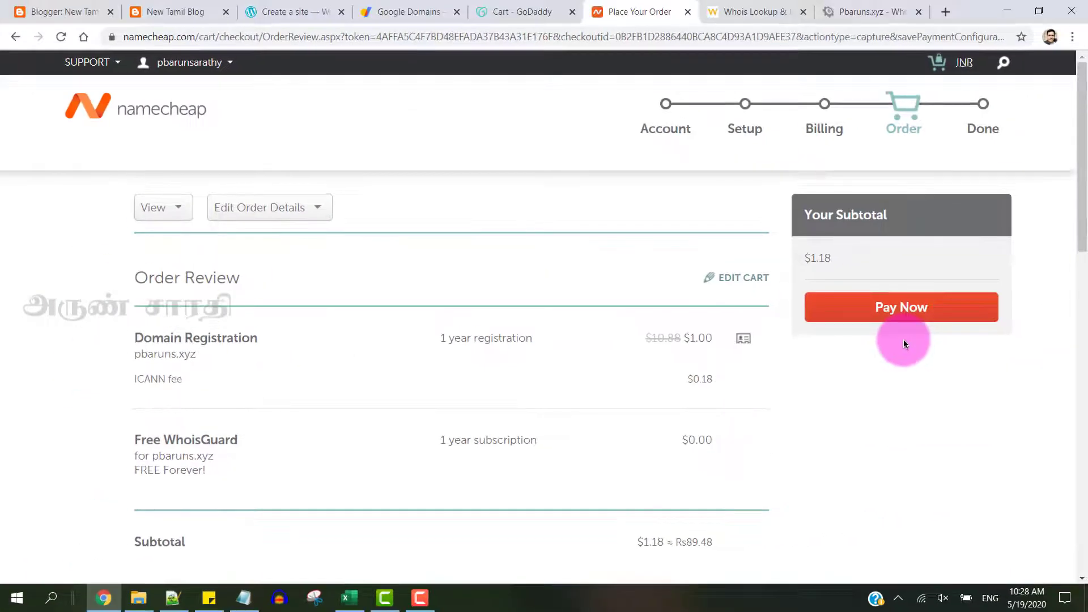
pyautogui.click(920, 310)
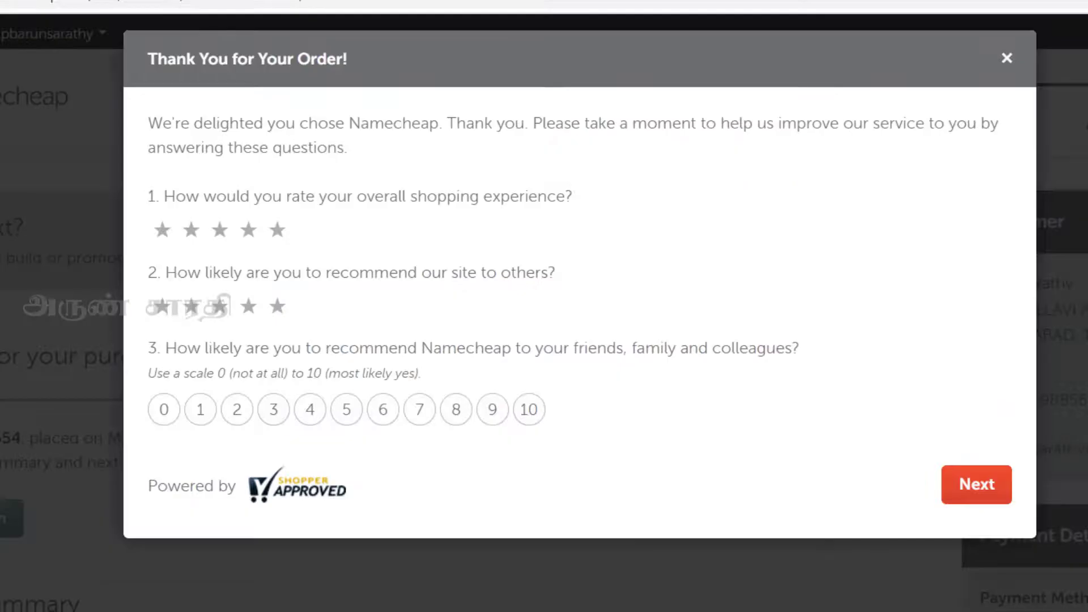
# Step: Answer the post-order survey with five stars for shopping experience and site recommendation and 10 for recommending Namecheap, submit it and dismiss it
pyautogui.click(976, 485)
pyautogui.click(765, 121)
pyautogui.click(277, 230)
pyautogui.click(277, 305)
pyautogui.click(529, 409)
pyautogui.click(976, 485)
pyautogui.click(971, 330)
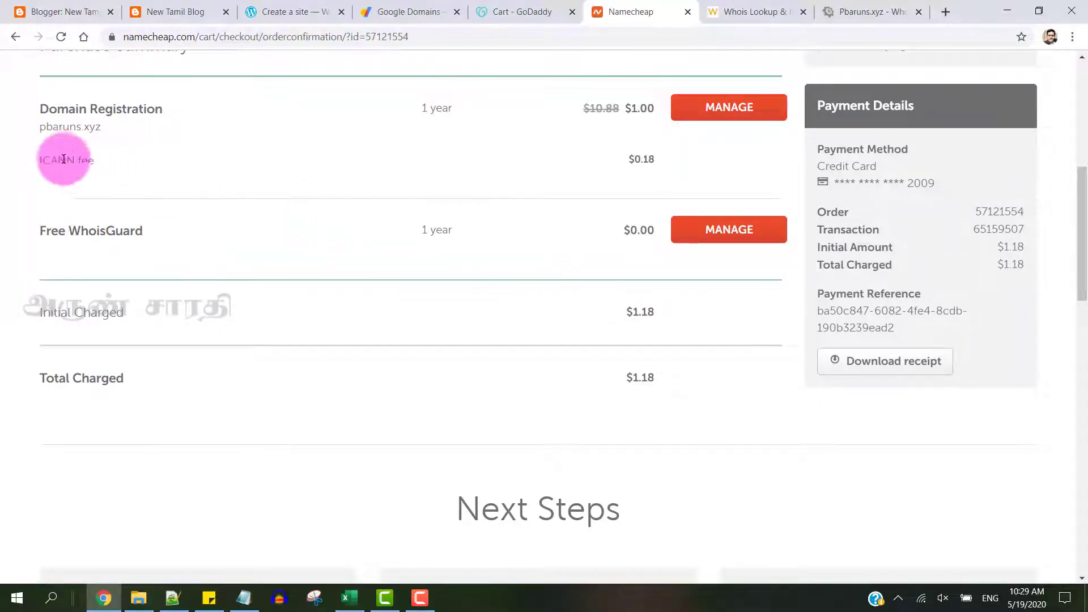
# Step: Examine the pbaruns.xyz purchase summary and the suggested next steps, and switch to the Blogger basic settings of New Tamil Blog
pyautogui.moveTo(41, 126); pyautogui.dragTo(109, 127)
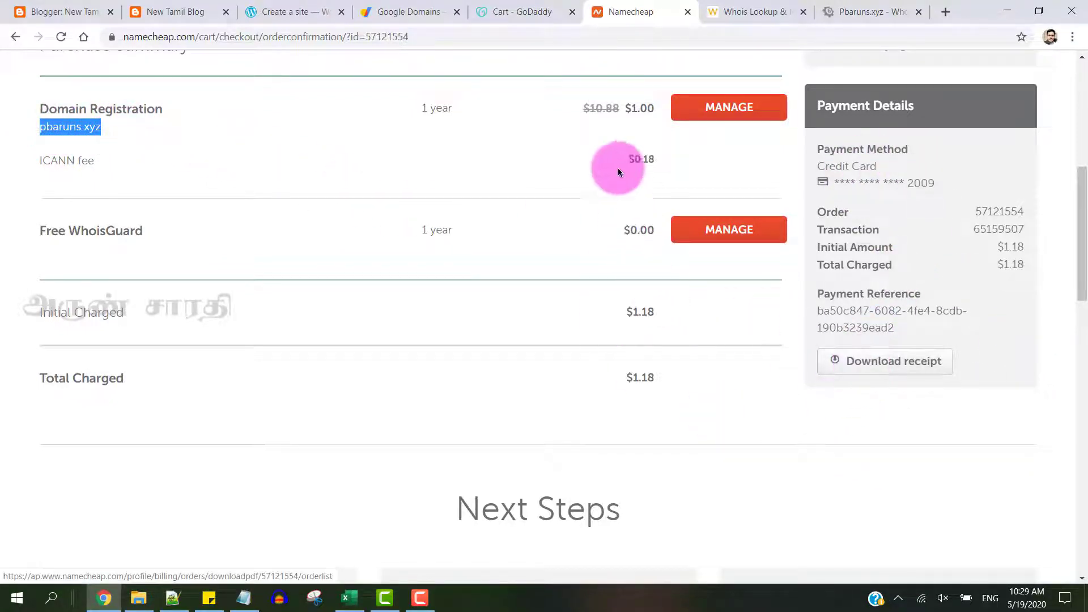
pyautogui.scroll(-5, 701, 192)
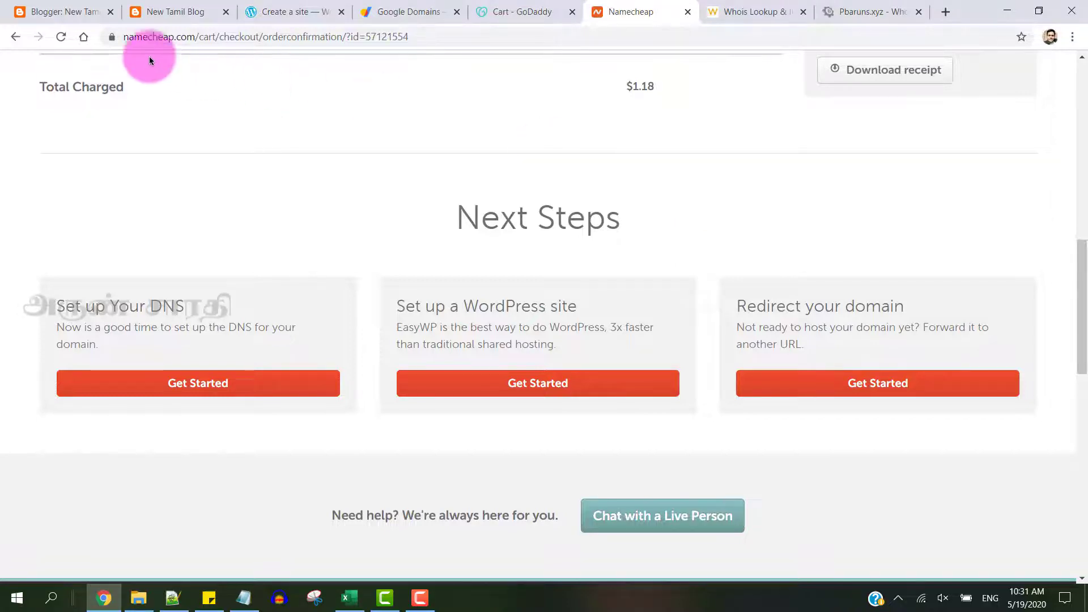
pyautogui.click(32, 11)
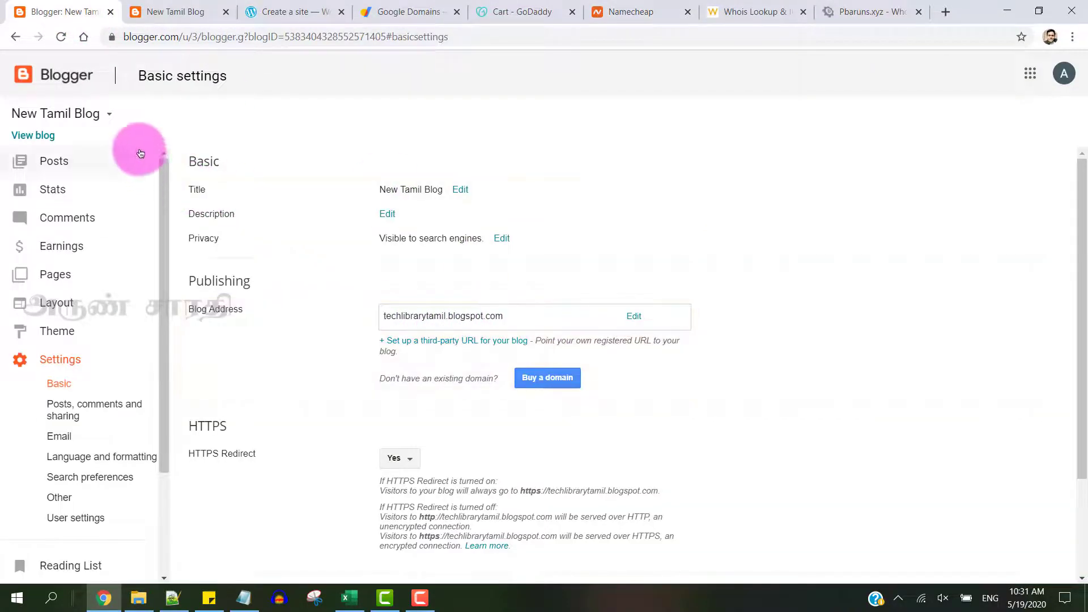